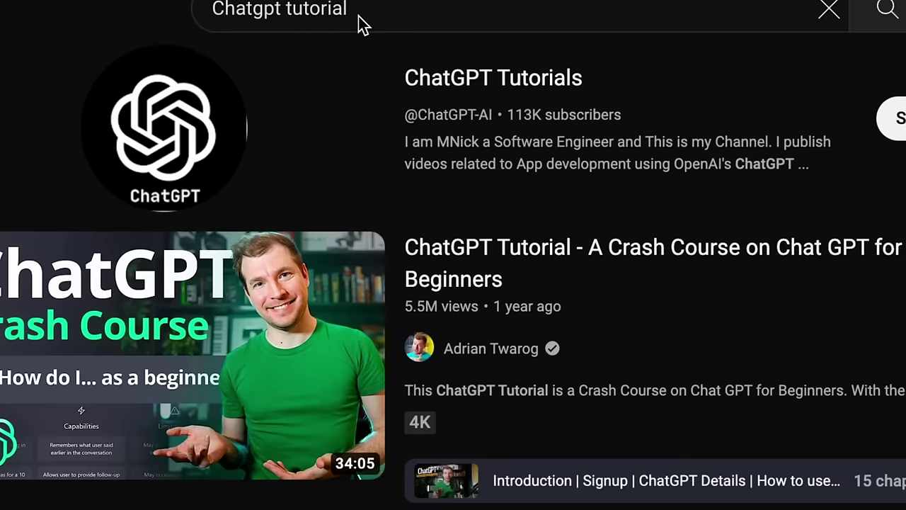
- Copy the link addresses of the top YouTube videos in the "Chatgpt tutorial" search results
scroll(135, 297, down, 3)
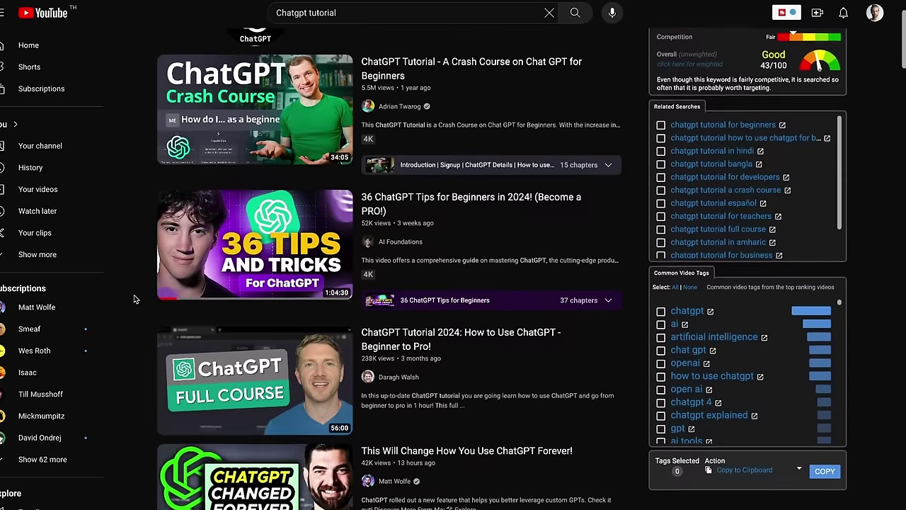
scroll(134, 299, down, 5)
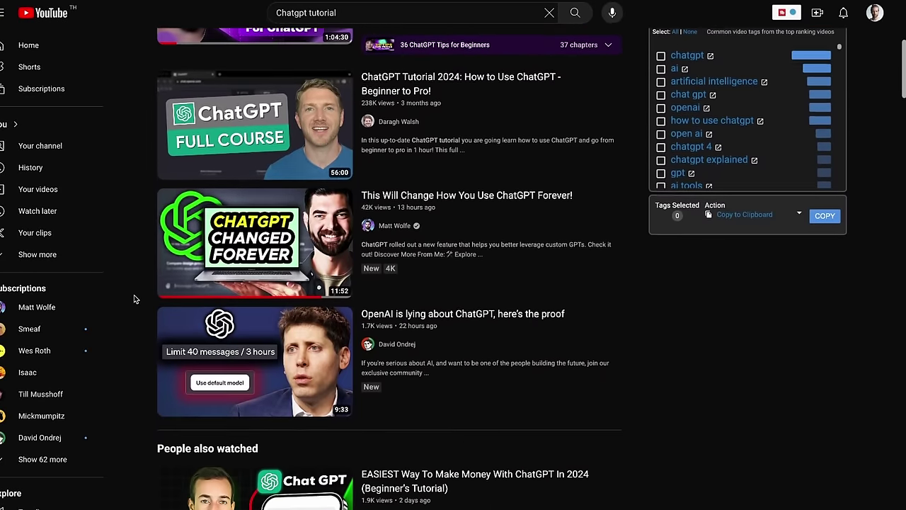
scroll(134, 298, down, 3)
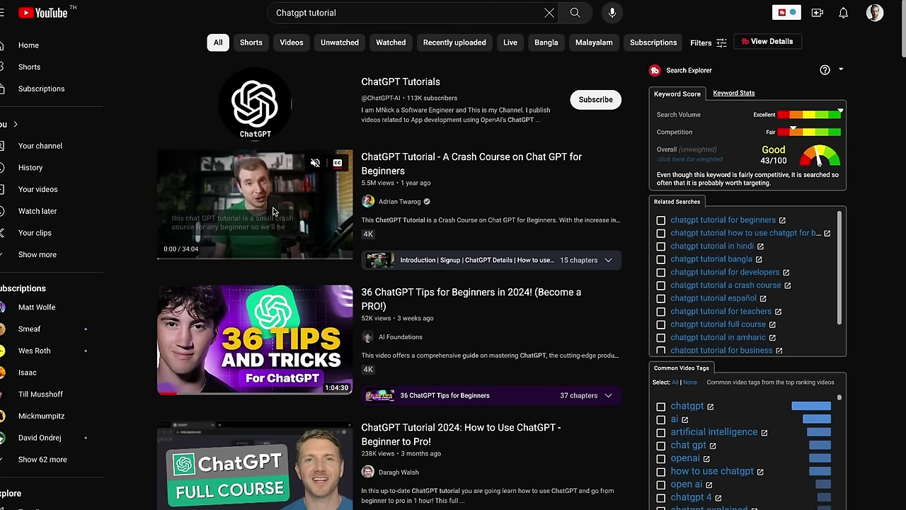
right_click(278, 207)
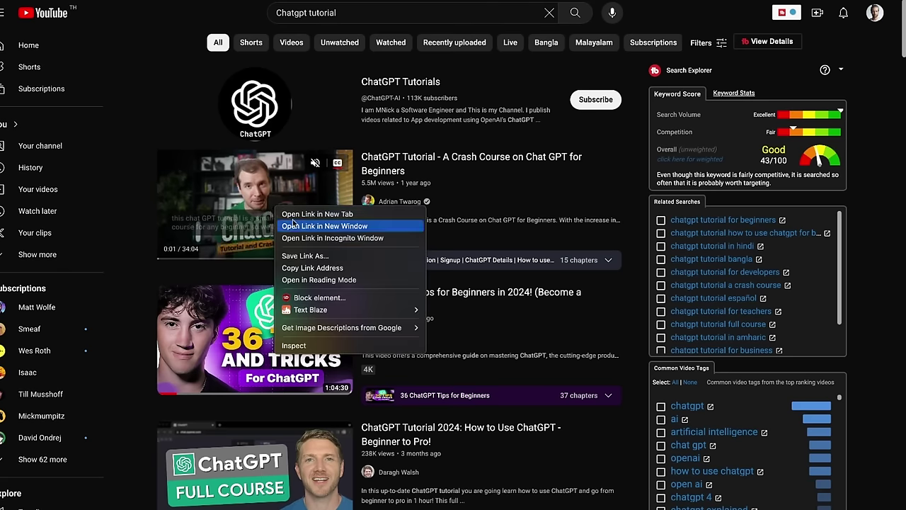
click(320, 269)
right_click(265, 322)
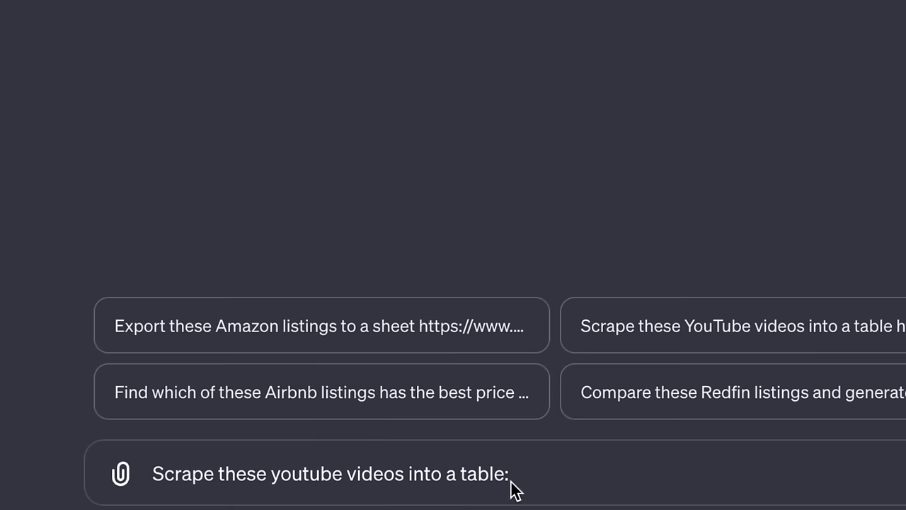
- In ChatGPT's Scraper GPT, paste the copied YouTube links on separate lines below "Scrape these youtube videos into a table:" and send the prompt
key(ctrl+v)
key(shift+Return)
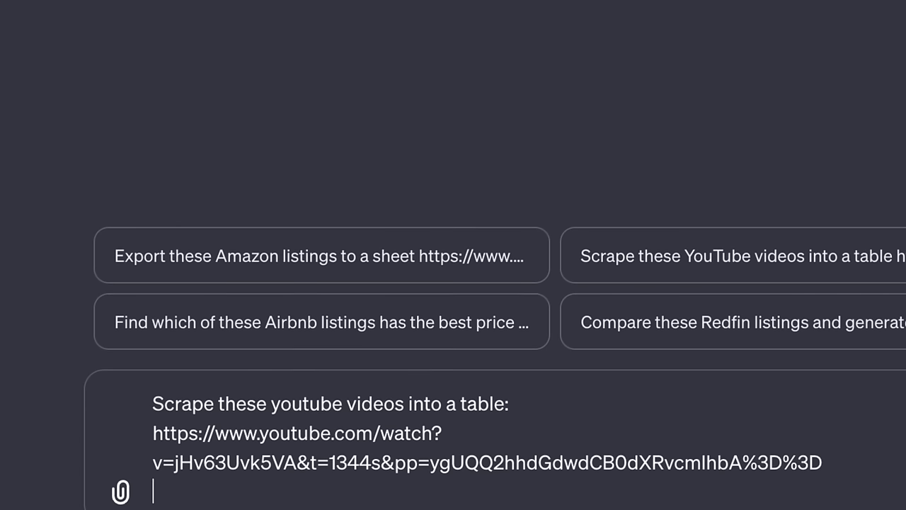
key(shift+Return)
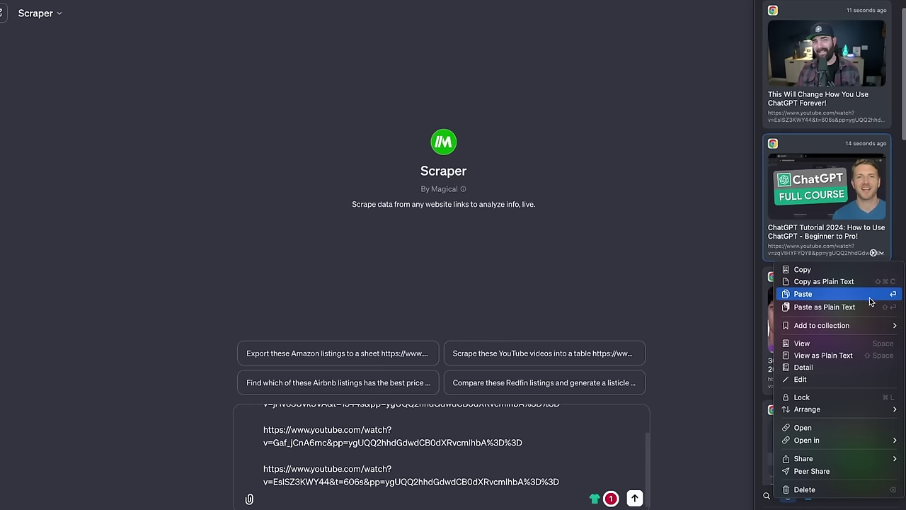
click(869, 300)
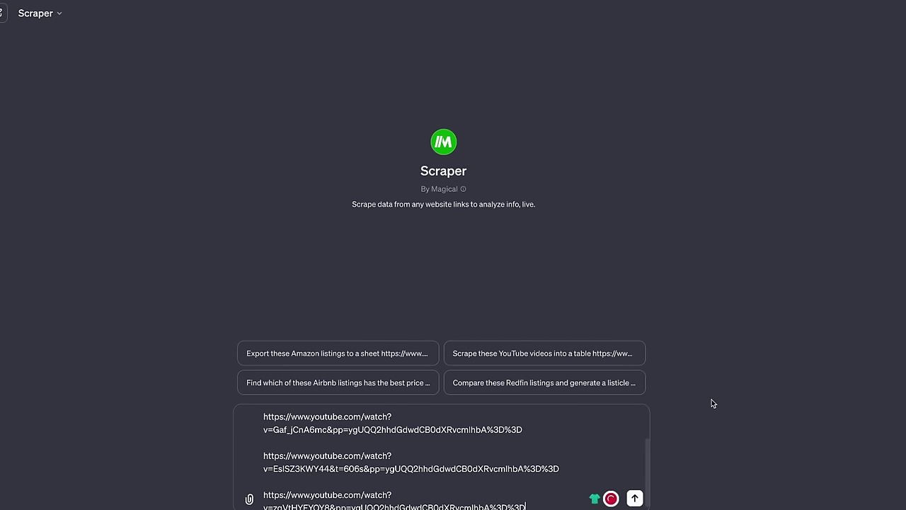
key(shift+Return)
key(shift+Return)
key(ctrl+v)
key(shift+Return)
key(shift+Return)
key(ctrl+v)
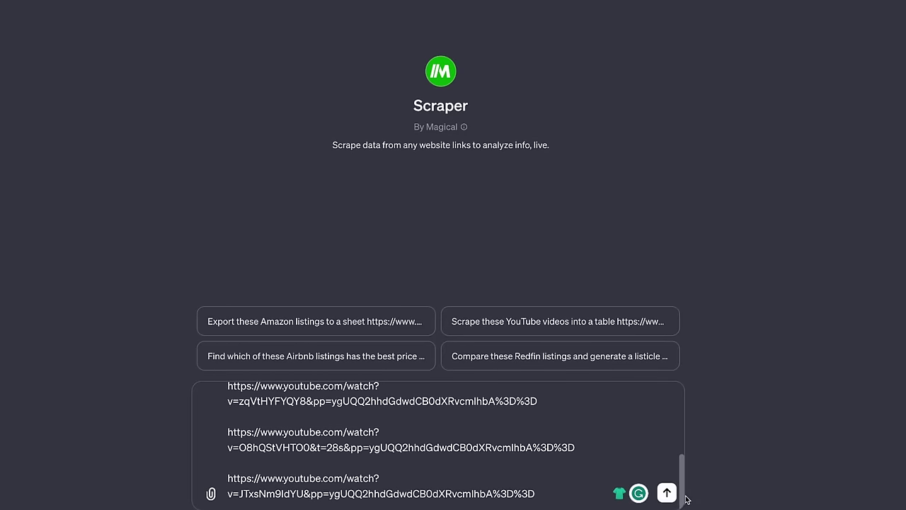
key(Return)
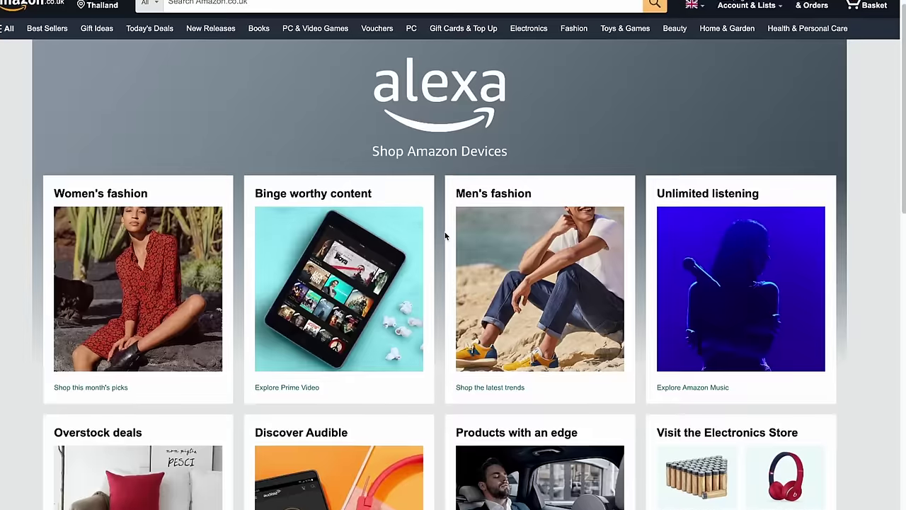
- Look through the Amazon.co.uk home page and the headphones listings, examining product names, ratings and prices
scroll(446, 234, down, 4)
scroll(446, 236, down, 3)
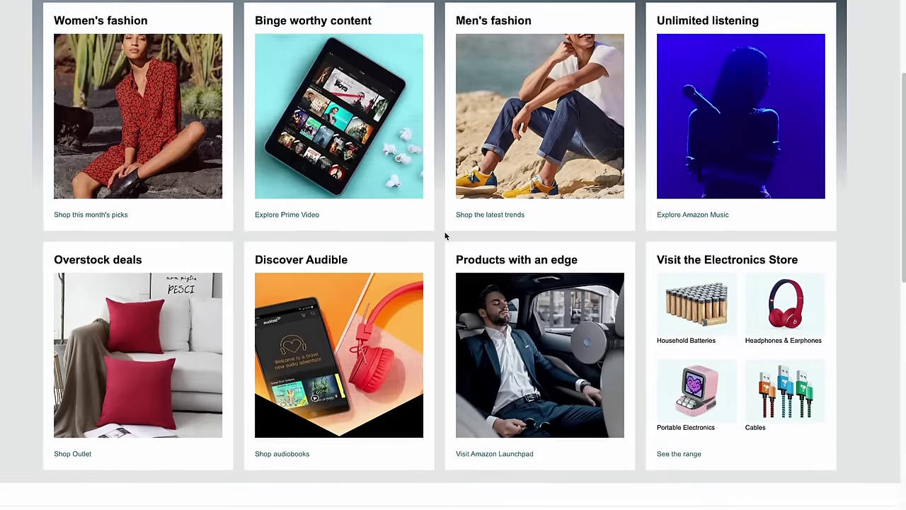
scroll(447, 236, up, 3)
scroll(446, 235, up, 2)
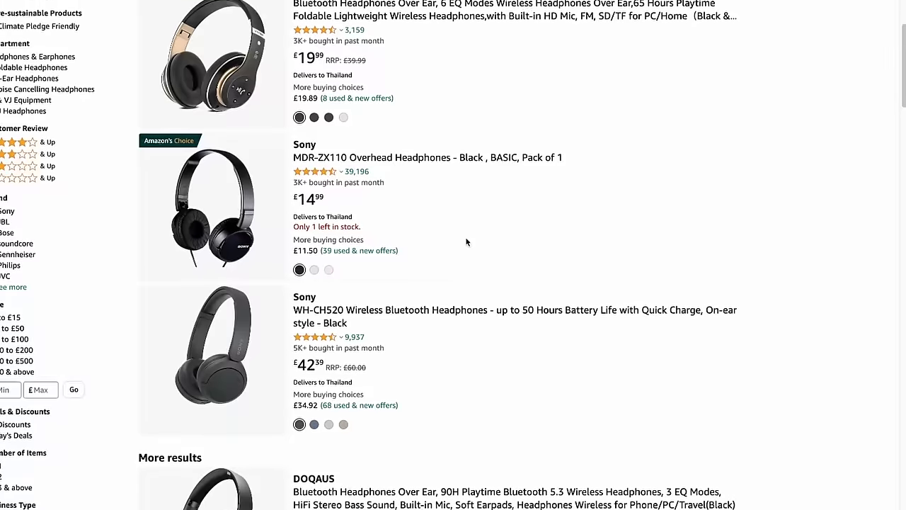
scroll(465, 241, down, 5)
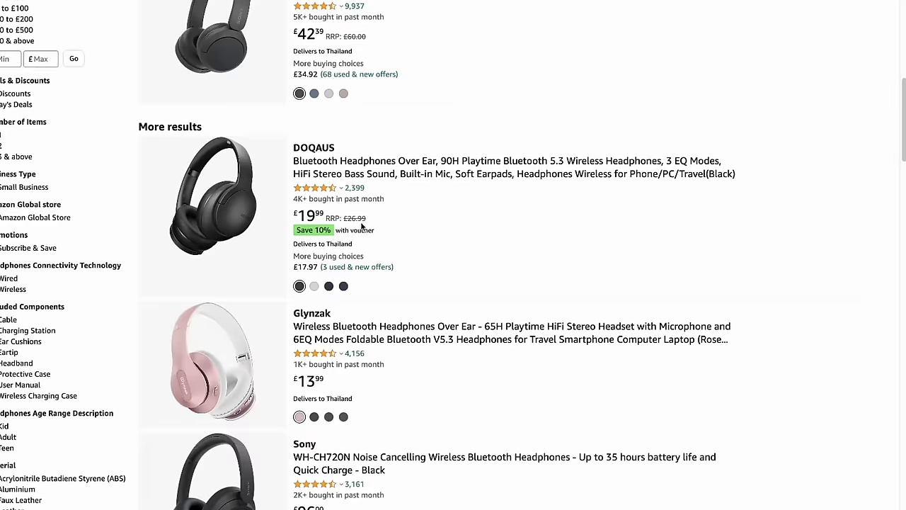
scroll(362, 226, down, 2)
scroll(389, 313, down, 5)
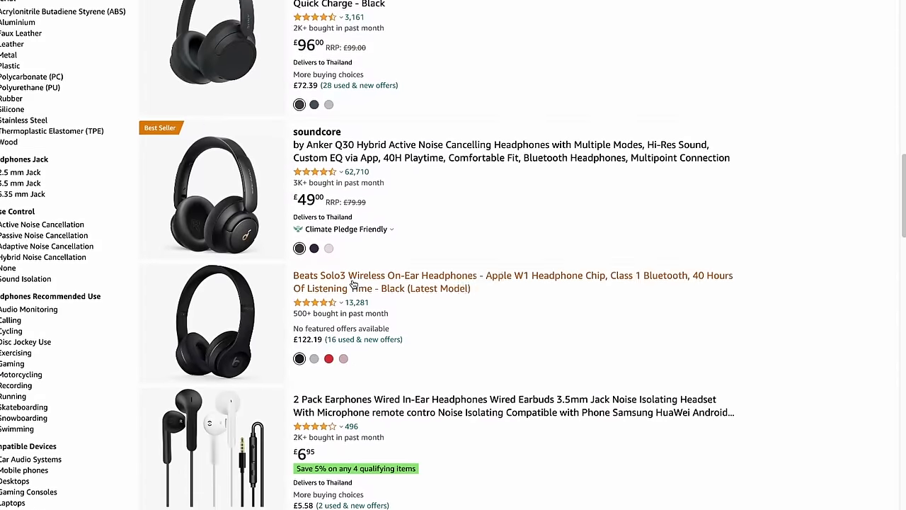
scroll(353, 284, down, 4)
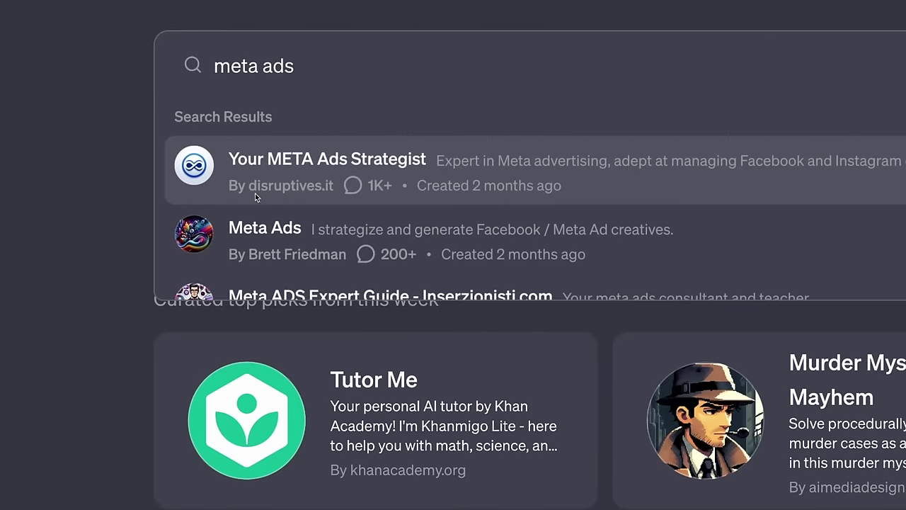
- In ChatGPT's GPT store, open Your META Ads Strategist from the "meta ads" results and read its name and description
click(332, 193)
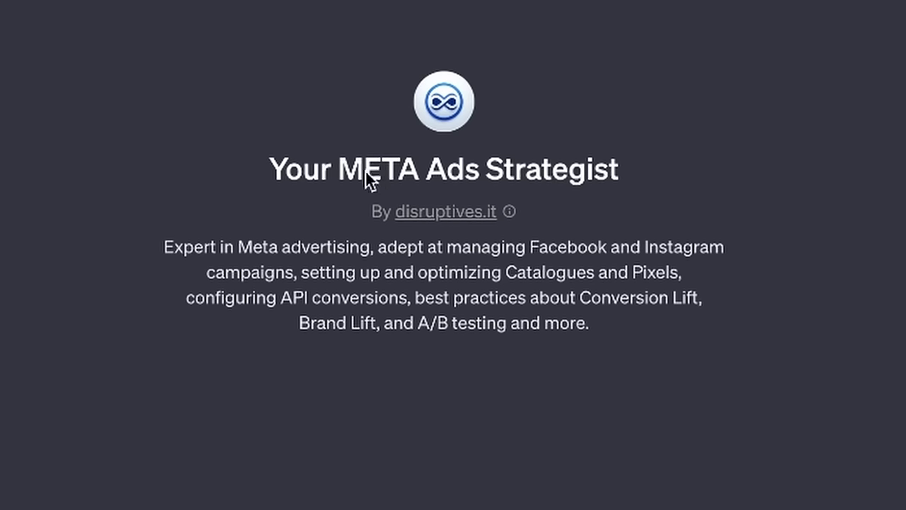
drag(339, 177, 417, 178)
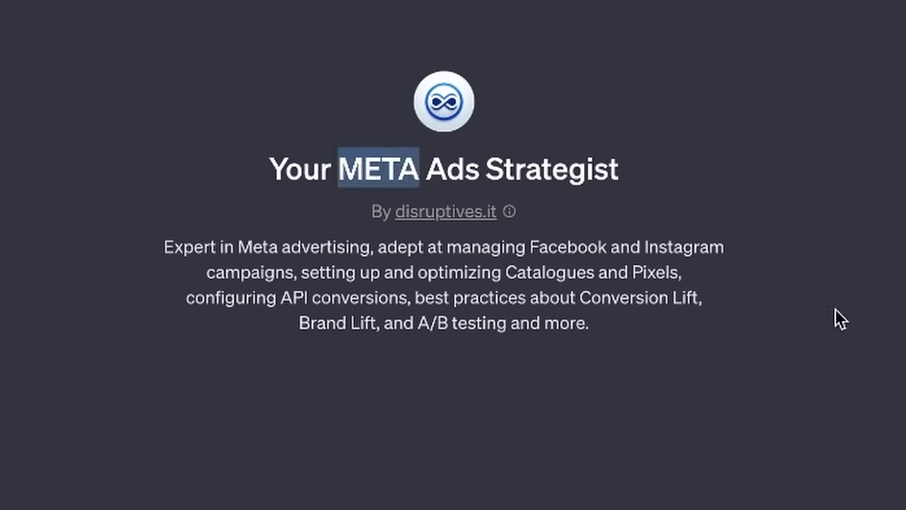
click(522, 254)
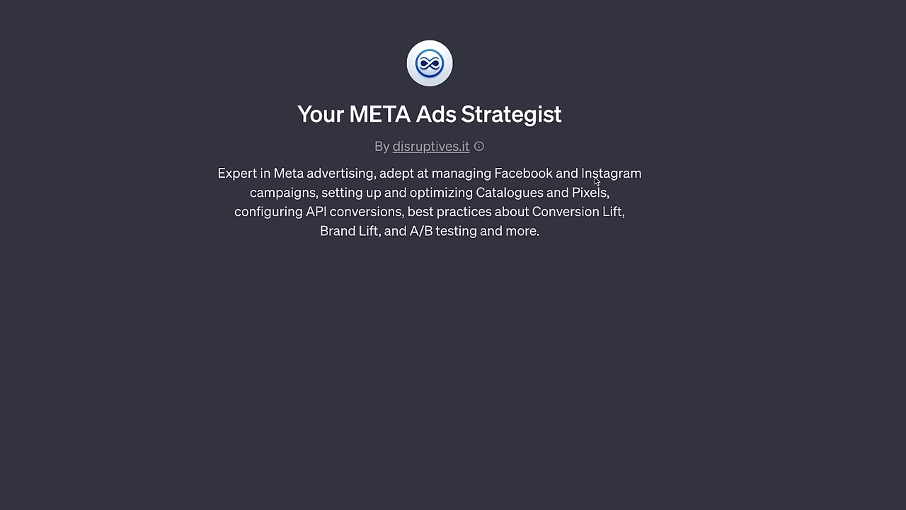
drag(411, 196, 538, 203)
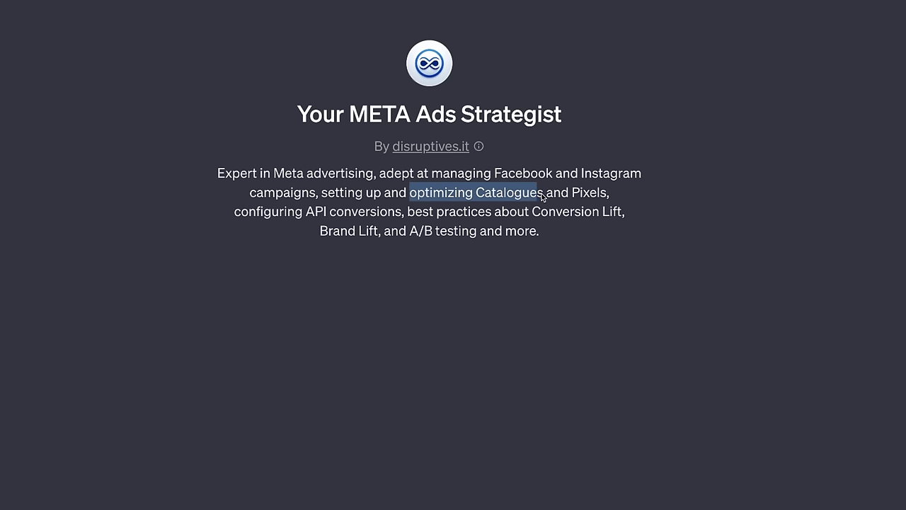
click(575, 193)
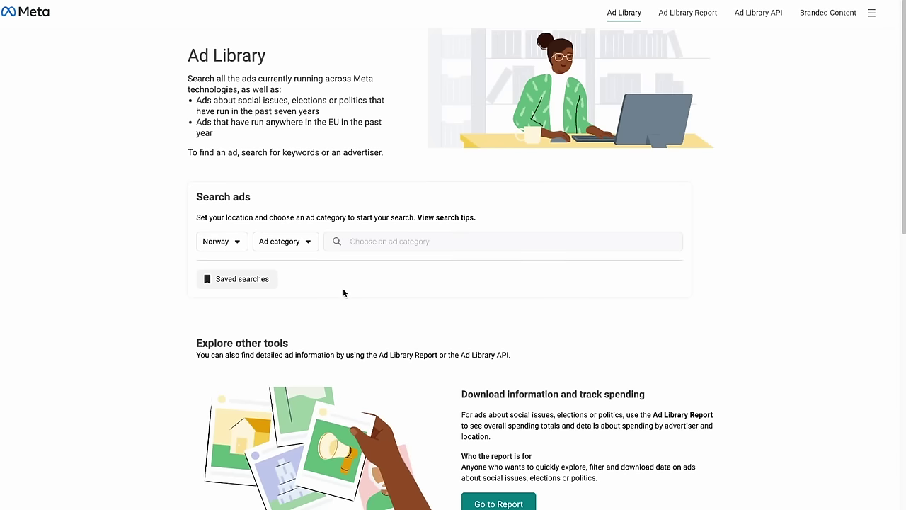
- In the Meta Ad Library, set the search country to United States and the ad category to All ads
click(237, 242)
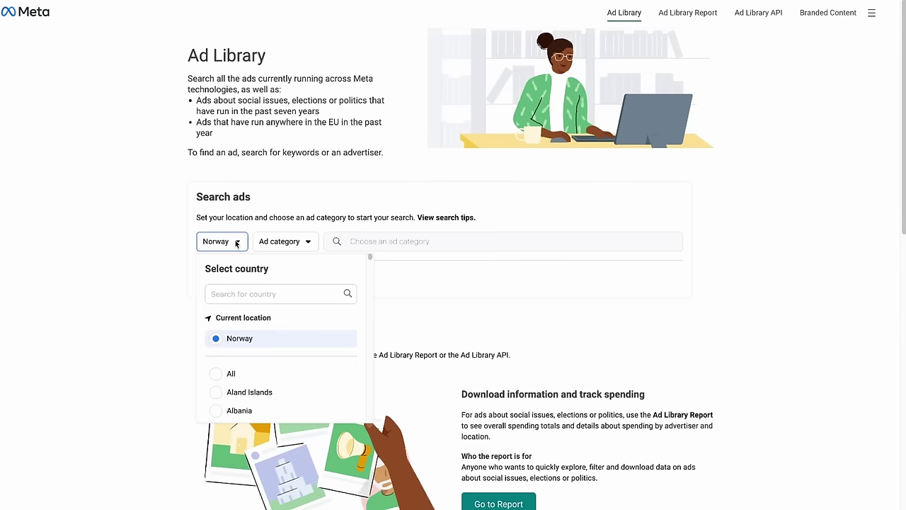
click(282, 294)
text(united)
click(241, 321)
click(318, 243)
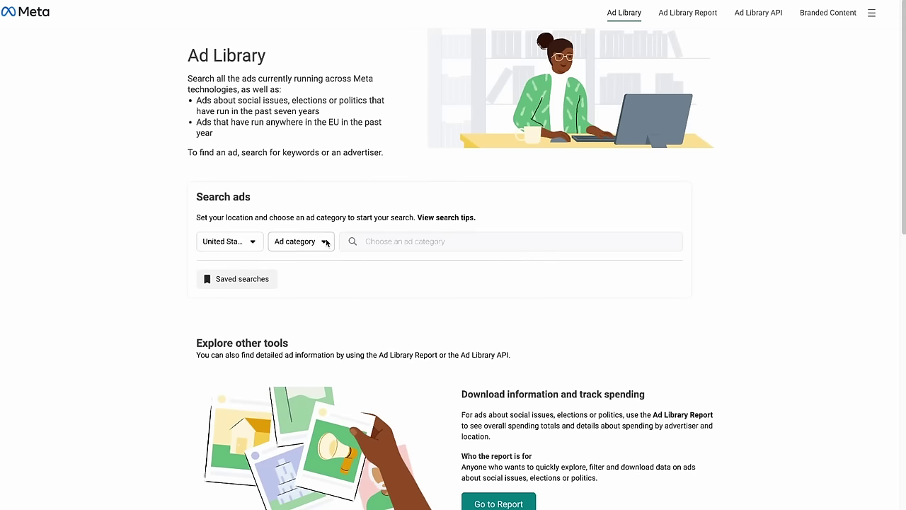
click(315, 293)
- Search the ads for the exact phrase "chatgpt"
scroll(446, 237, down, 1)
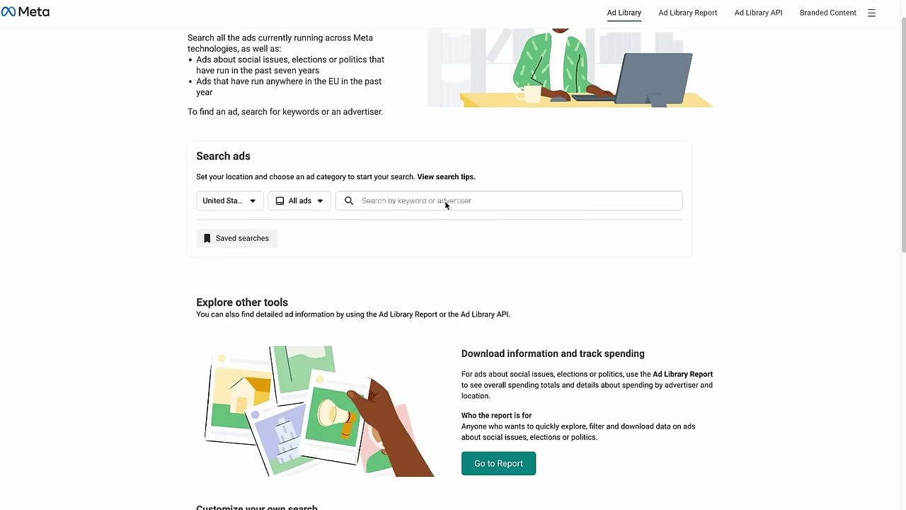
text(chatgpt)
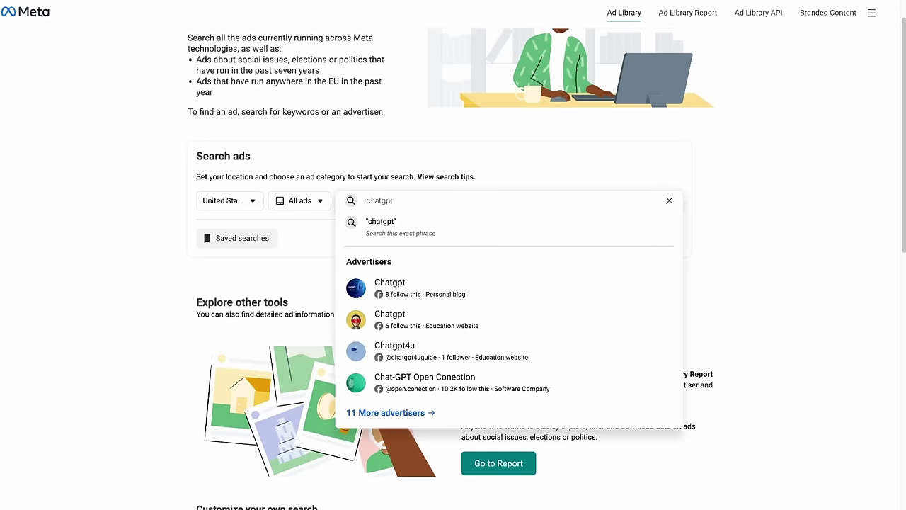
click(429, 221)
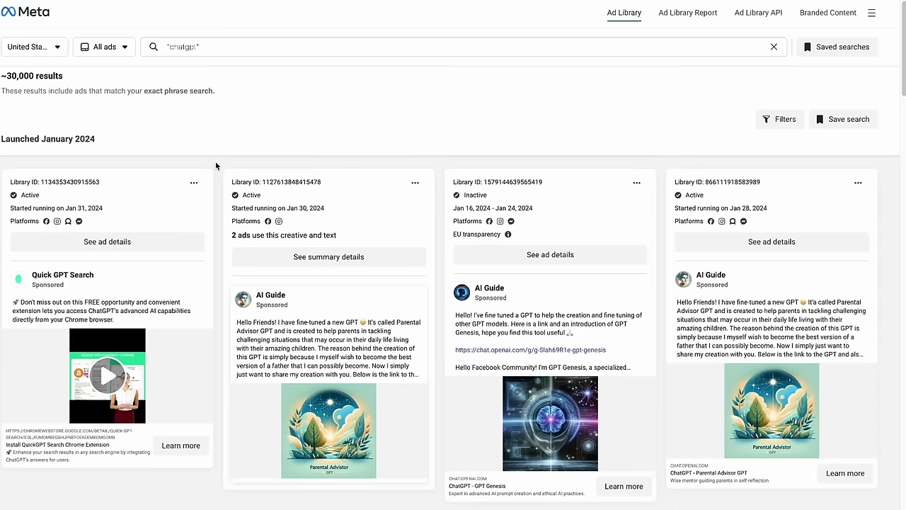
- Look through the ads launched in January 2024, examining their advertisers, copy and creatives
scroll(215, 161, down, 2)
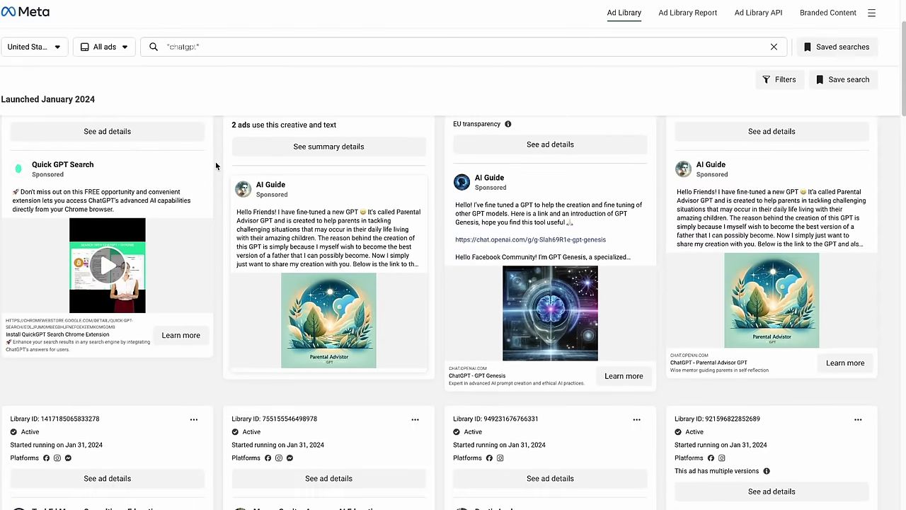
scroll(425, 262, up, 2)
scroll(434, 265, down, 1)
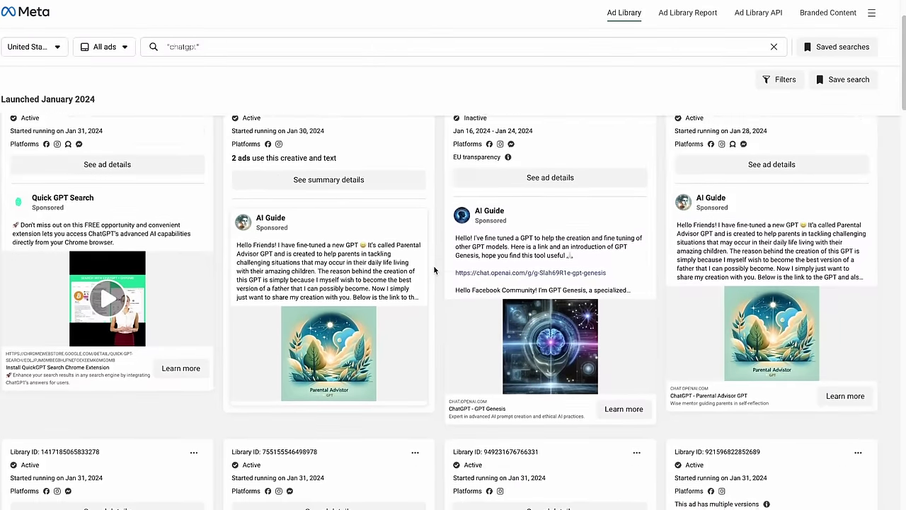
scroll(434, 269, down, 3)
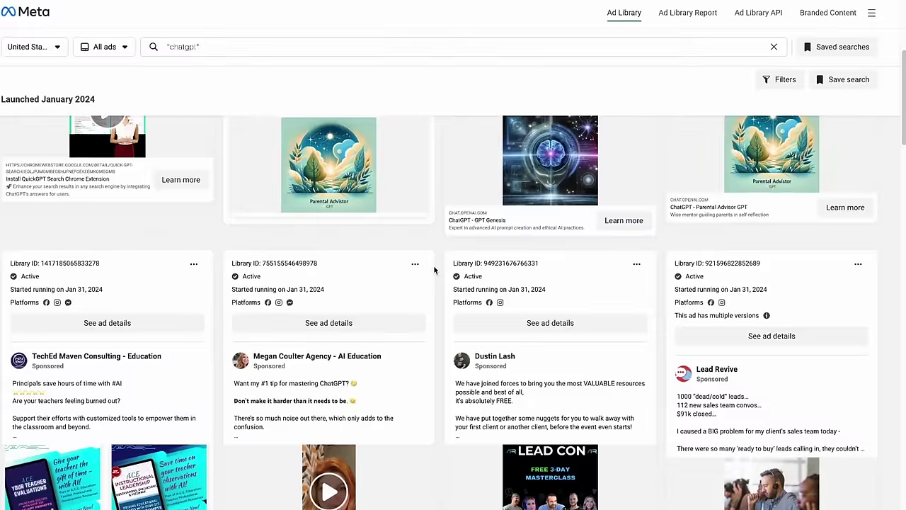
scroll(434, 269, down, 2)
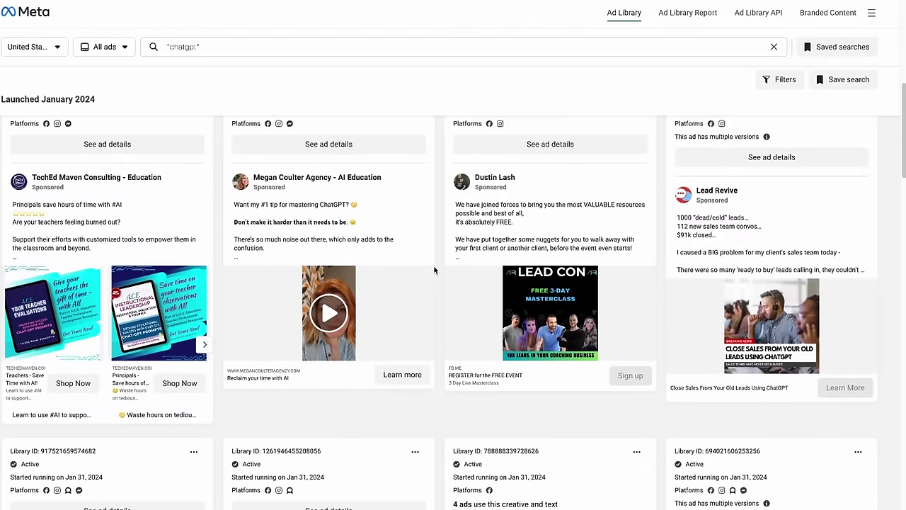
scroll(434, 269, down, 7)
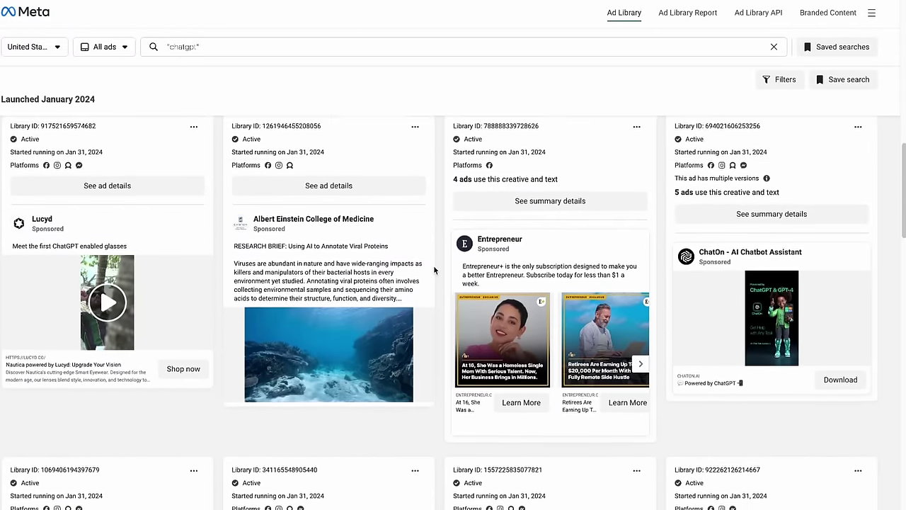
scroll(434, 269, down, 8)
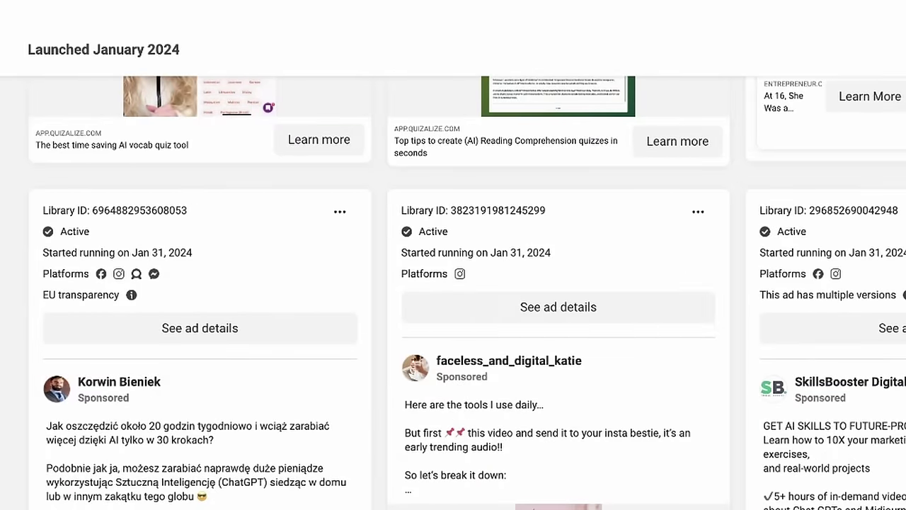
scroll(868, 391, down, 2)
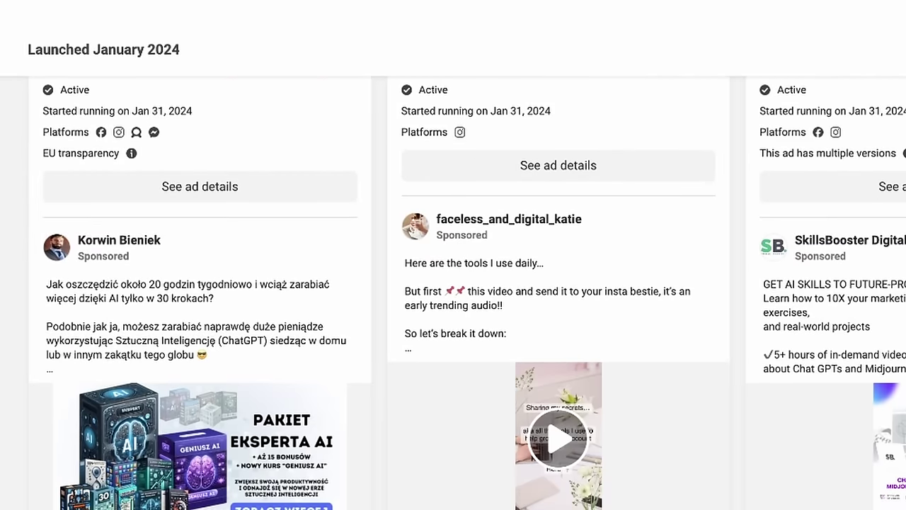
scroll(850, 283, up, 1)
- Open the details of the SkillsBooster Digital Marketing Academy ad and expand its full ad text
click(878, 245)
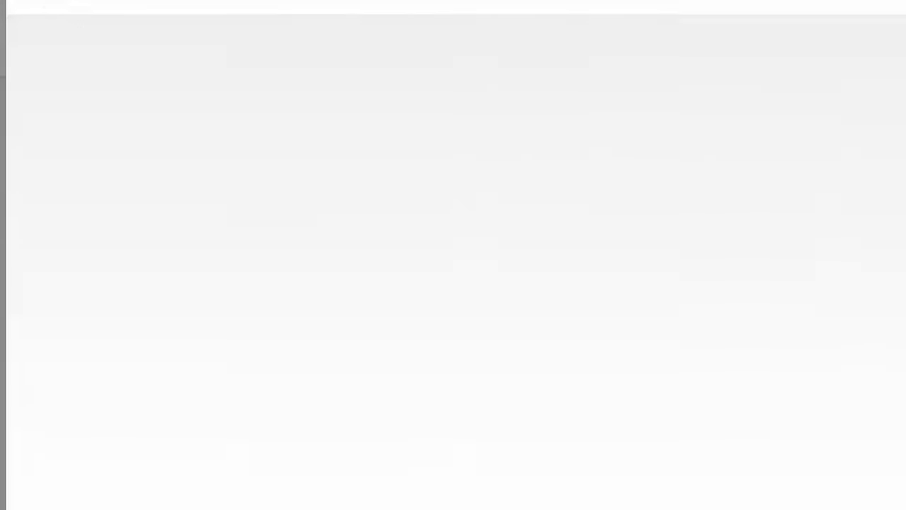
scroll(380, 262, down, 1)
scroll(409, 291, down, 2)
scroll(409, 291, down, 4)
scroll(409, 291, up, 6)
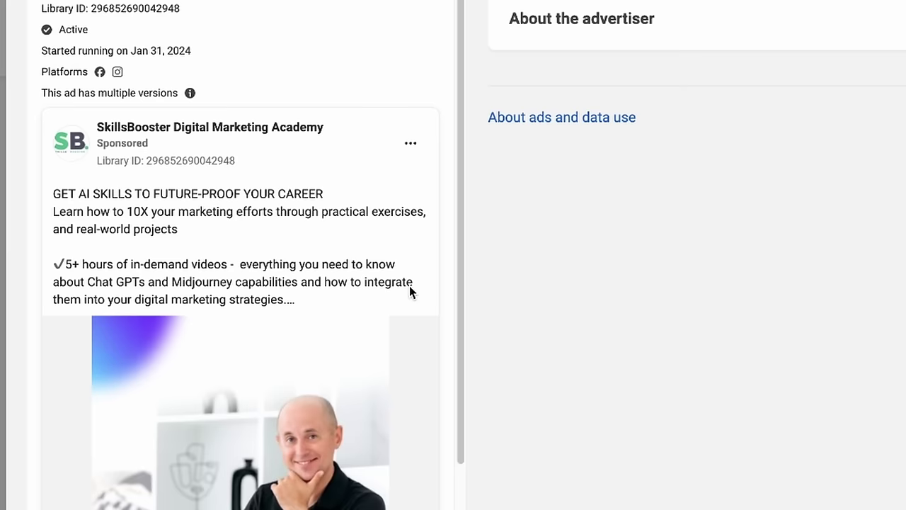
click(306, 259)
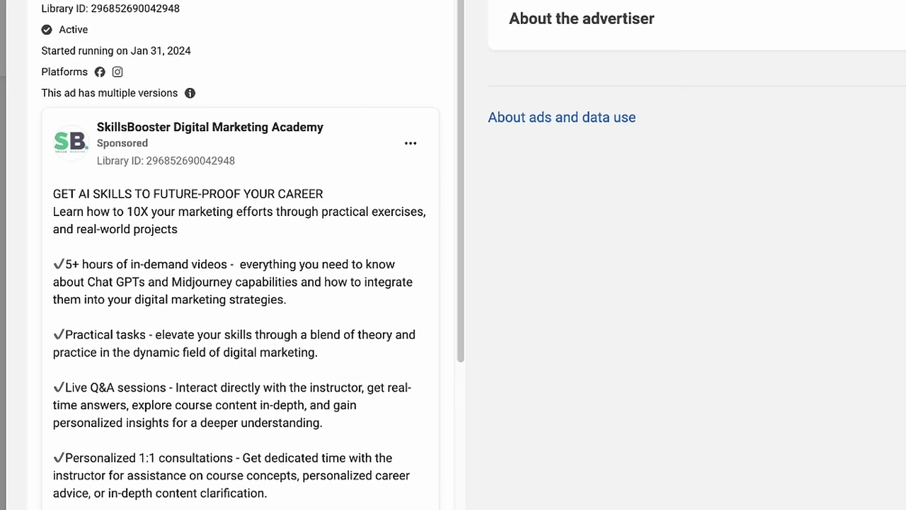
- Examine the SkillsBooster ad's image and copy, highlighting its opening hook and its checkmarked bullet list
scroll(348, 182, down, 8)
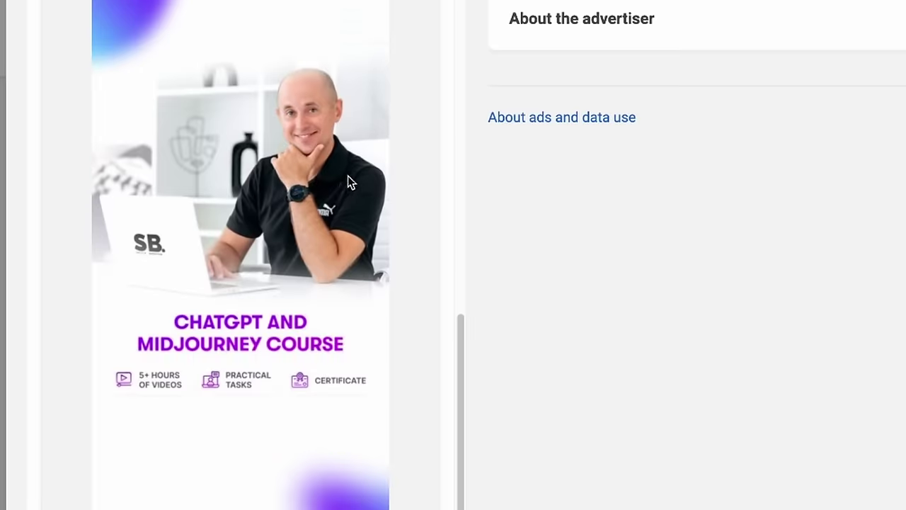
scroll(329, 273, up, 10)
drag(53, 78, 179, 116)
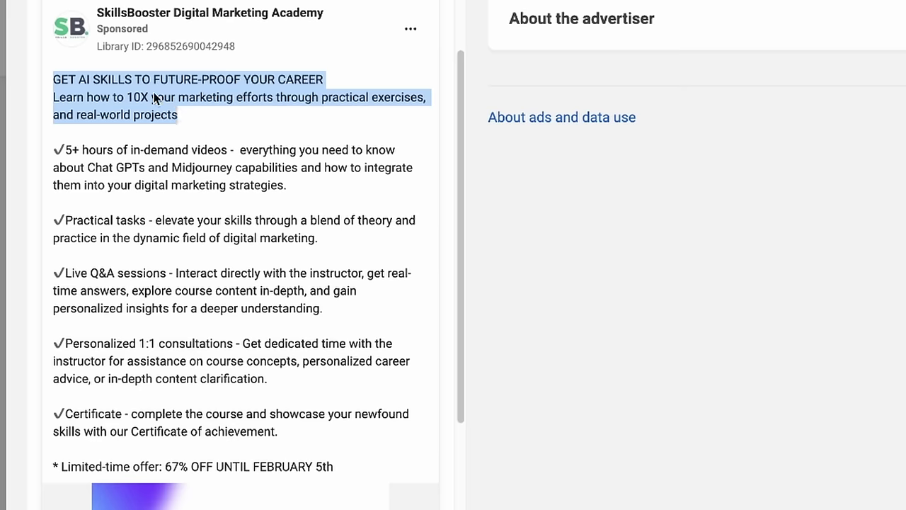
drag(60, 150, 356, 425)
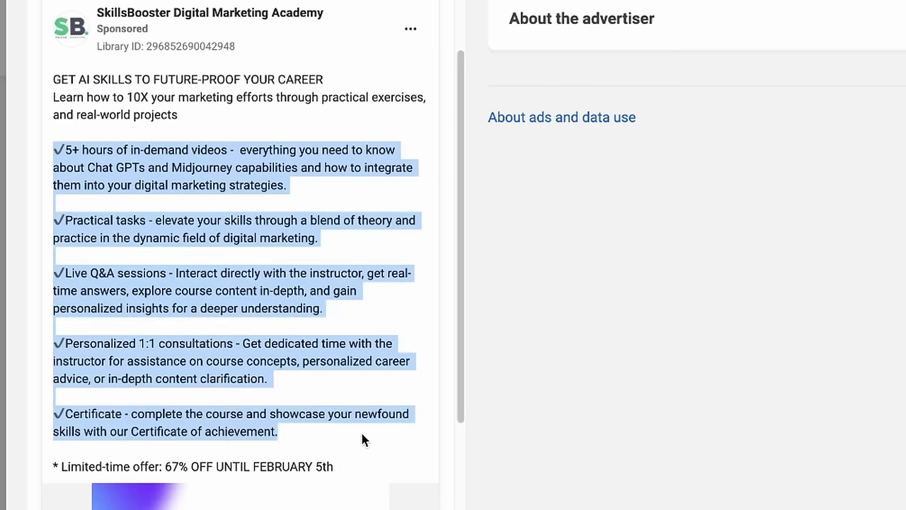
click(322, 188)
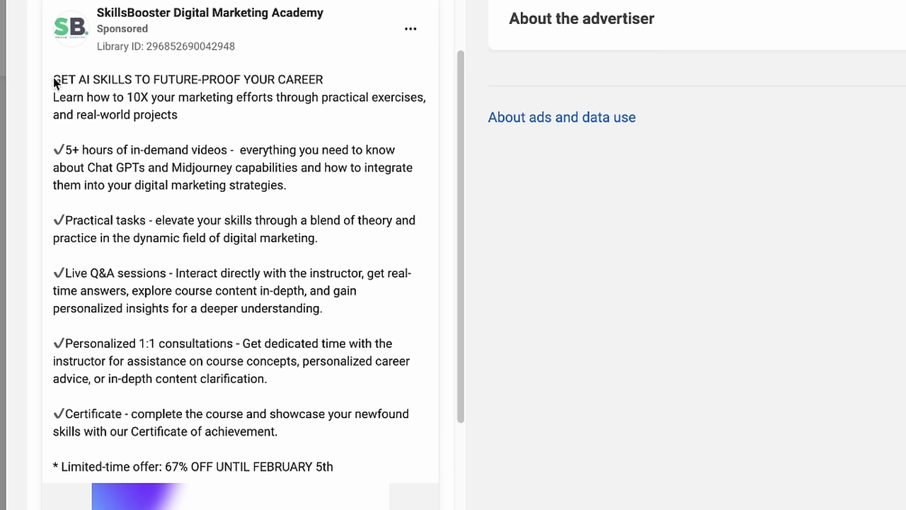
drag(54, 79, 103, 97)
drag(143, 112, 181, 120)
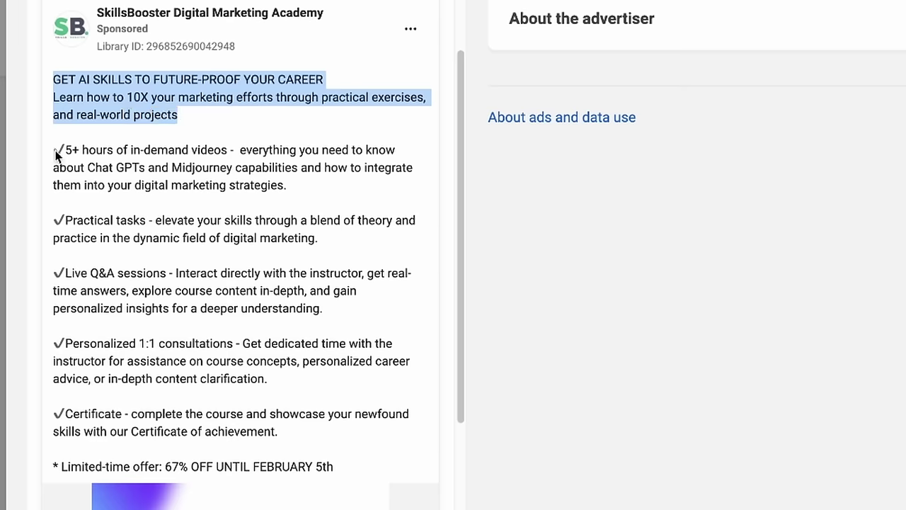
drag(55, 153, 390, 459)
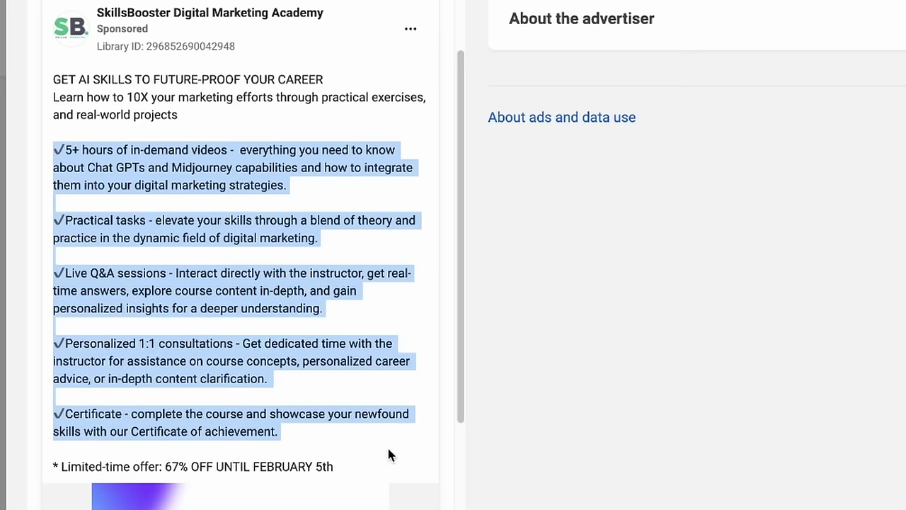
- Copy the ad's full text into the Your META Ads Strategist GPT and ask for 10 hooks, keeping the bullets the same
drag(181, 117, 53, 79)
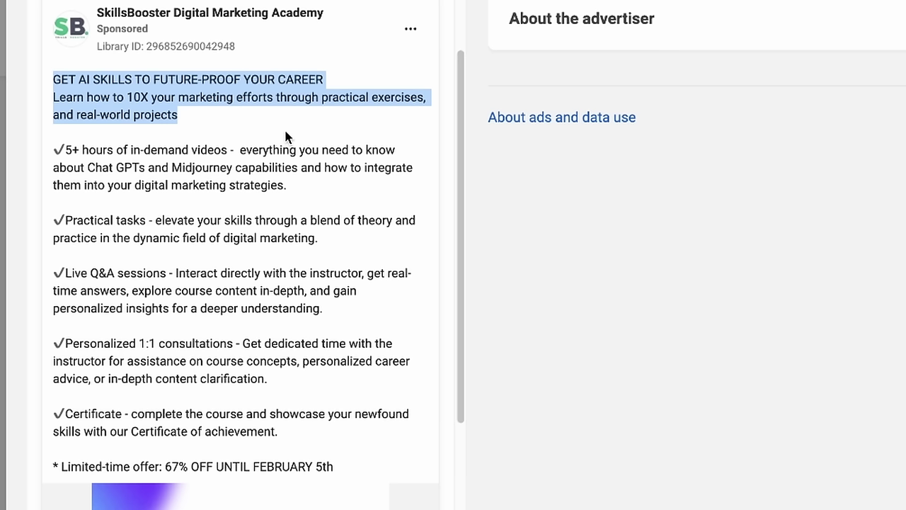
scroll(286, 136, down, 1)
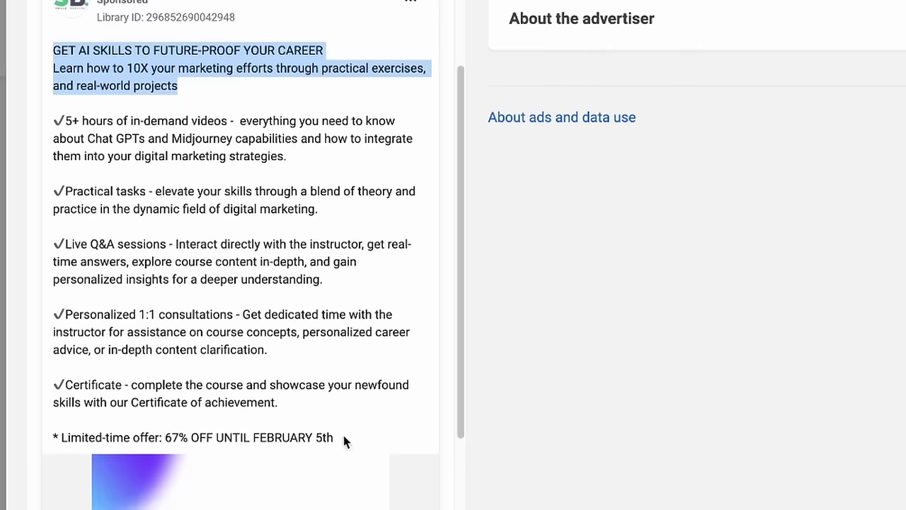
shift+click(338, 440)
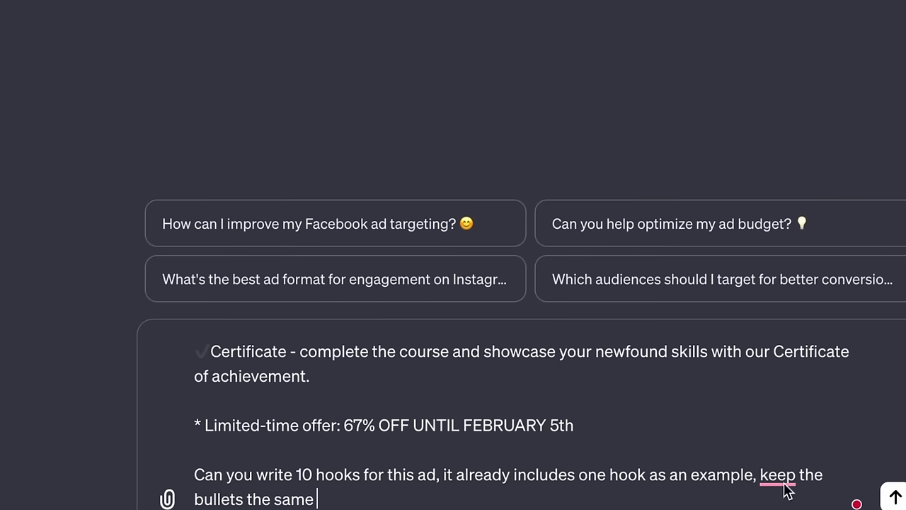
mouse_move(784, 486)
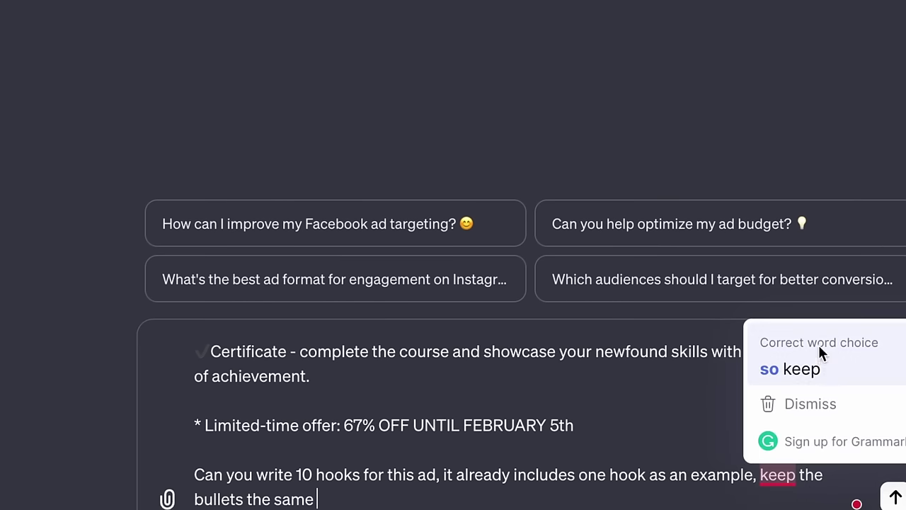
key(Return)
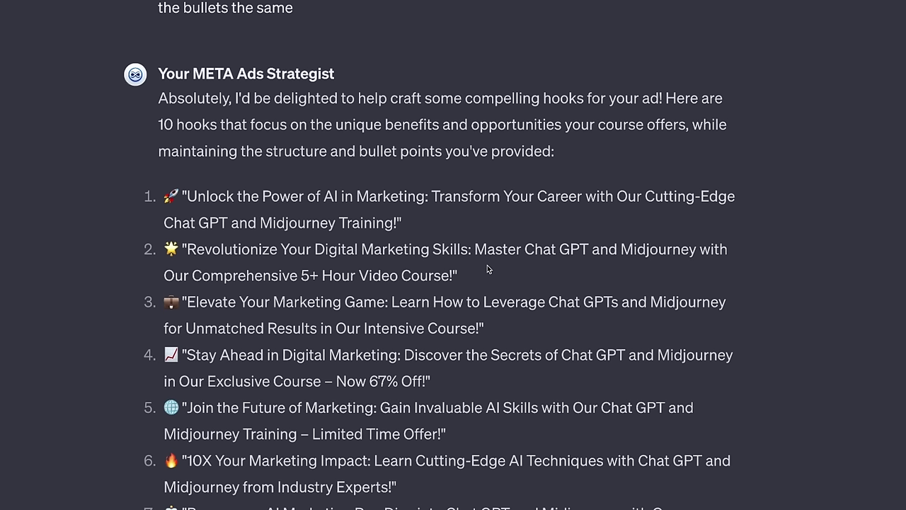
- Review the generated hooks, and look at the image used in the SkillsBooster ad in the Meta Ad Library
scroll(488, 269, down, 2)
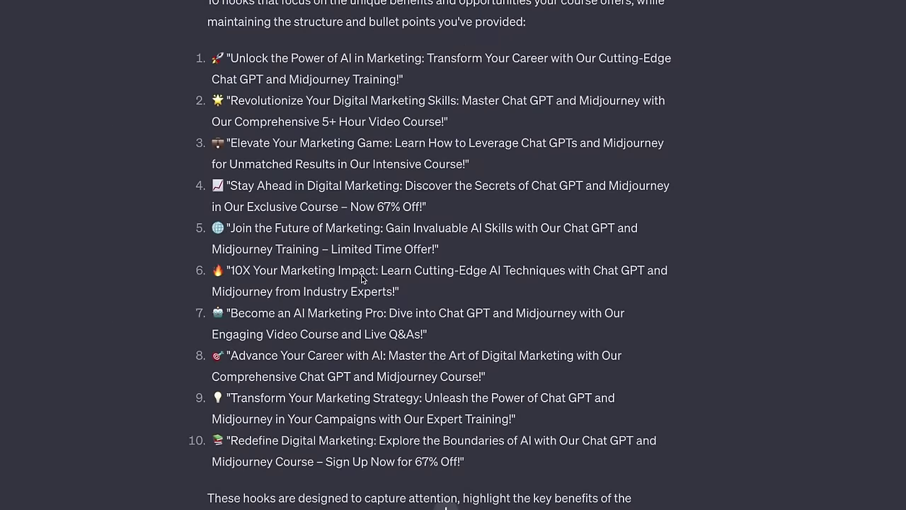
scroll(447, 357, down, 2)
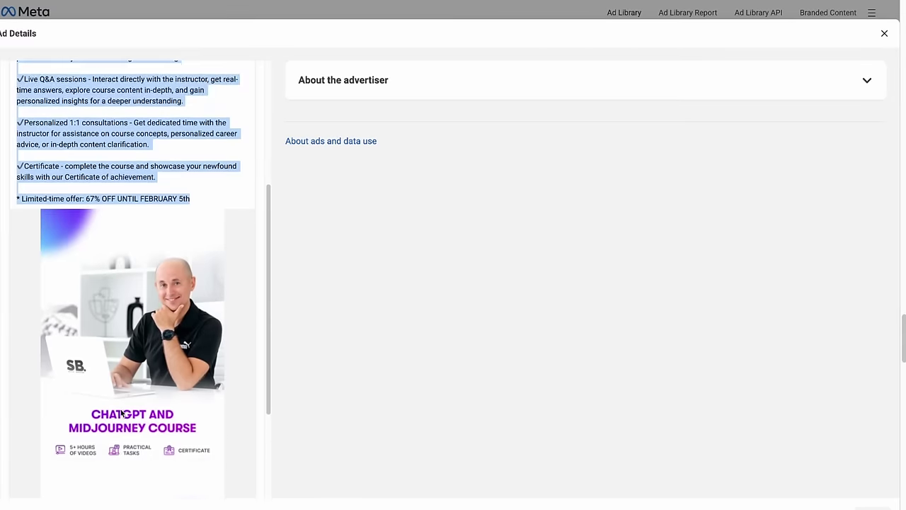
scroll(121, 410, down, 1)
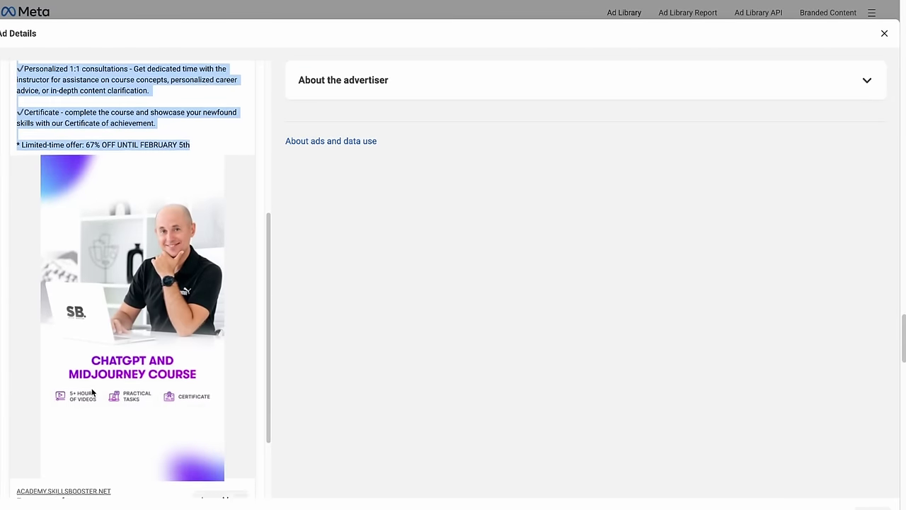
scroll(81, 243, down, 2)
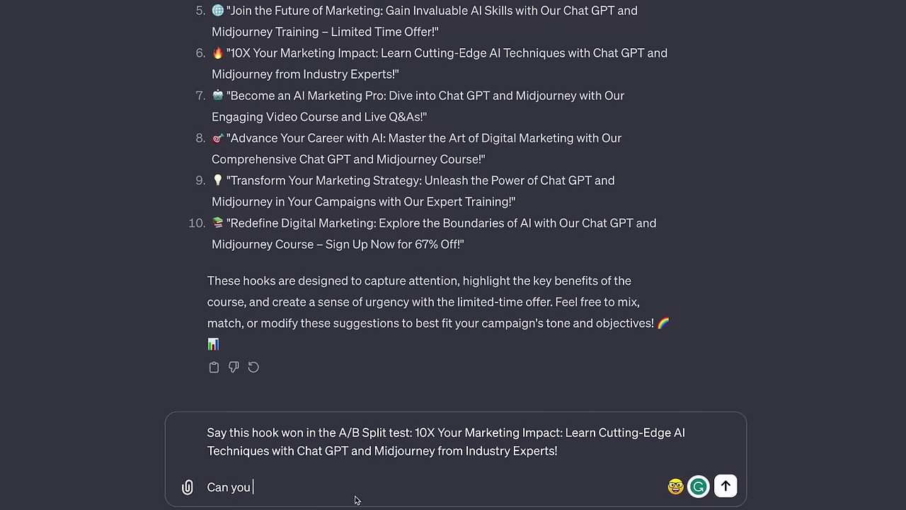
- Ask the META Ads Strategist GPT for 5 creative images to split test with the winning "10X Your Marketing Impact" hook
text(make 5 creative images we could split test?)
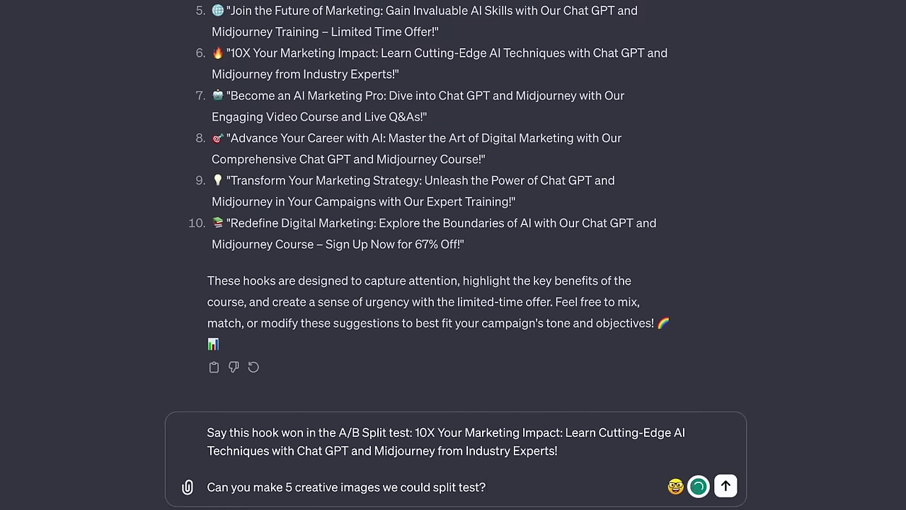
key(Return)
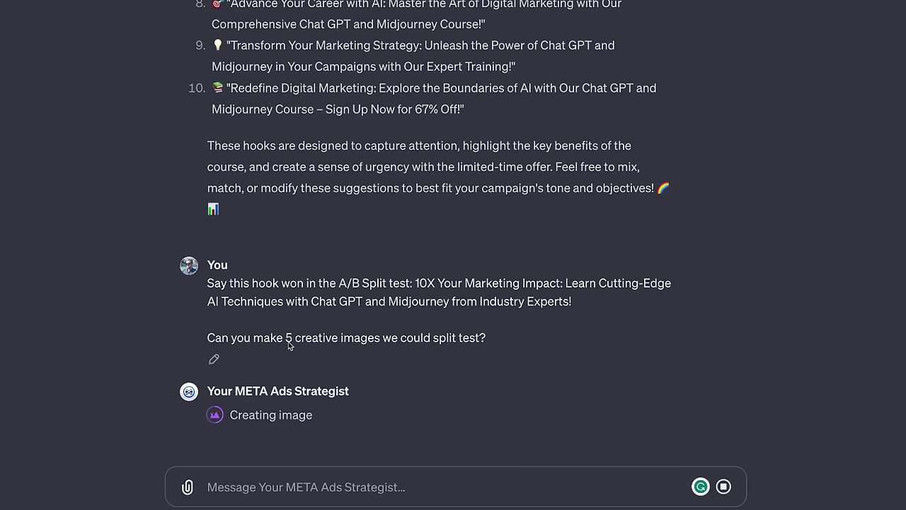
click(214, 359)
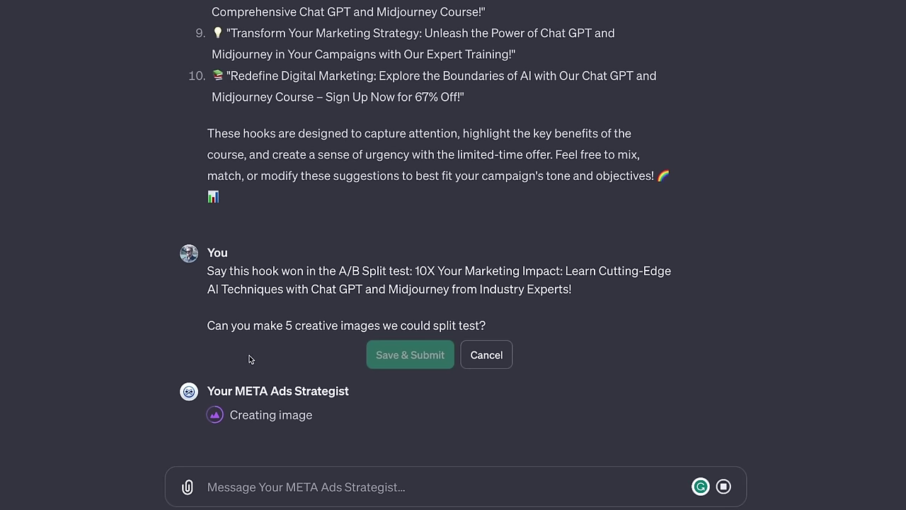
click(284, 327)
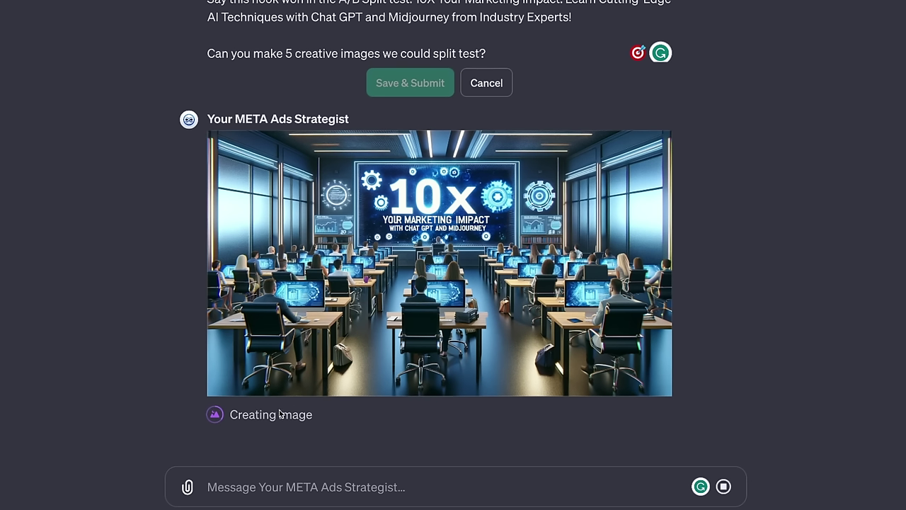
- Look over the generated split-test images and the earlier hooks in the conversation
scroll(734, 264, up, 2)
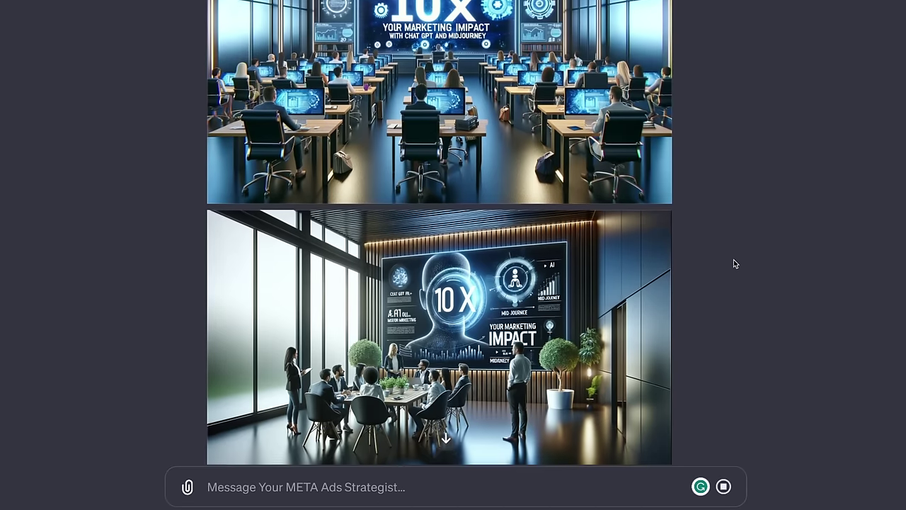
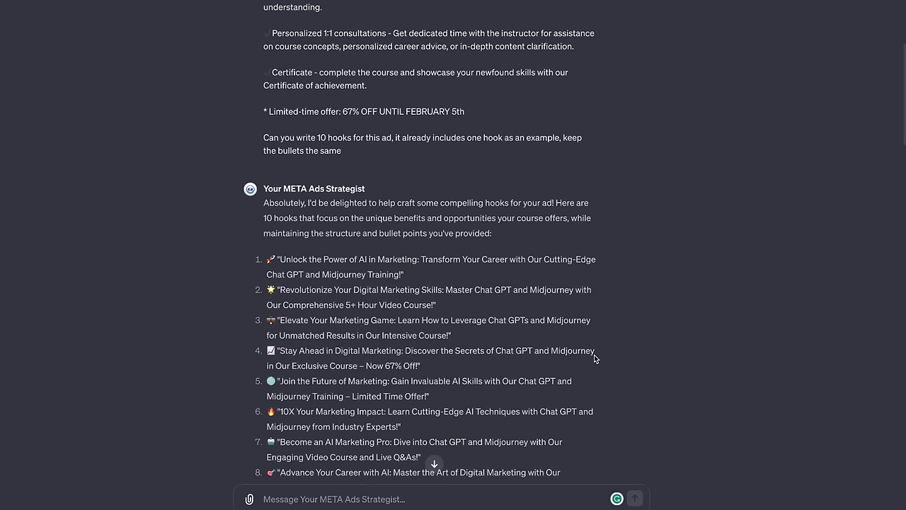
scroll(594, 354, down, 3)
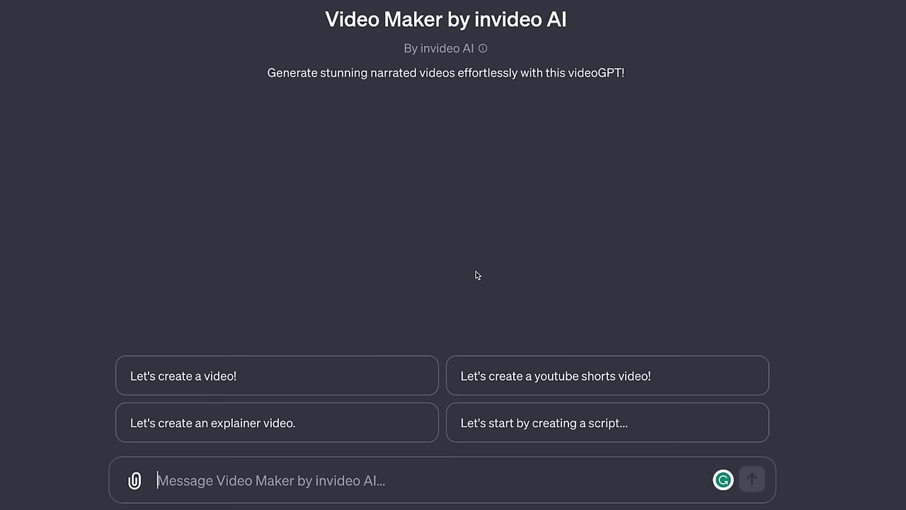
- Ask the Video Maker by invideo AI GPT for a 3-minute video about traveling to Malaga Spain with the best things to do and restaurants
text(make a 3-minute video about traveling to Malaga Spain with the best things to do and restaurants to eat)
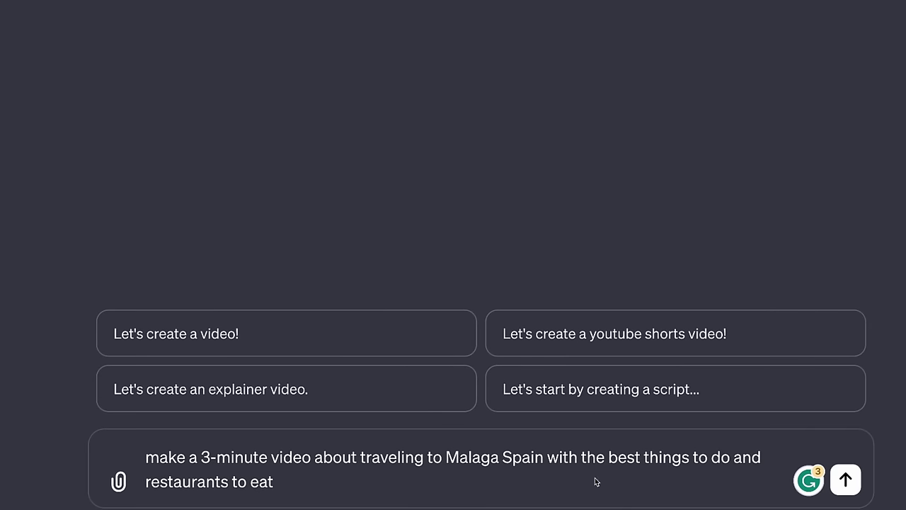
key(Return)
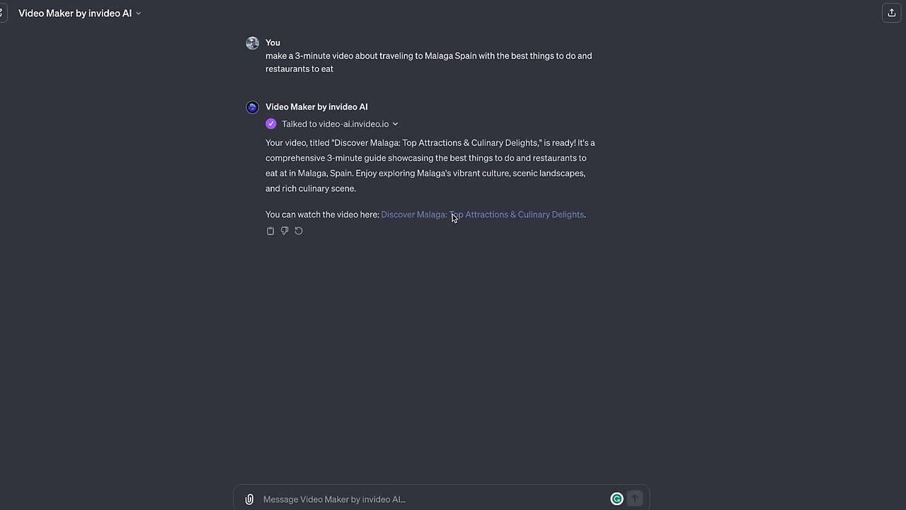
- Open the generated Malaga video in invideo AI, join with Google and bring the video page to the front
click(453, 215)
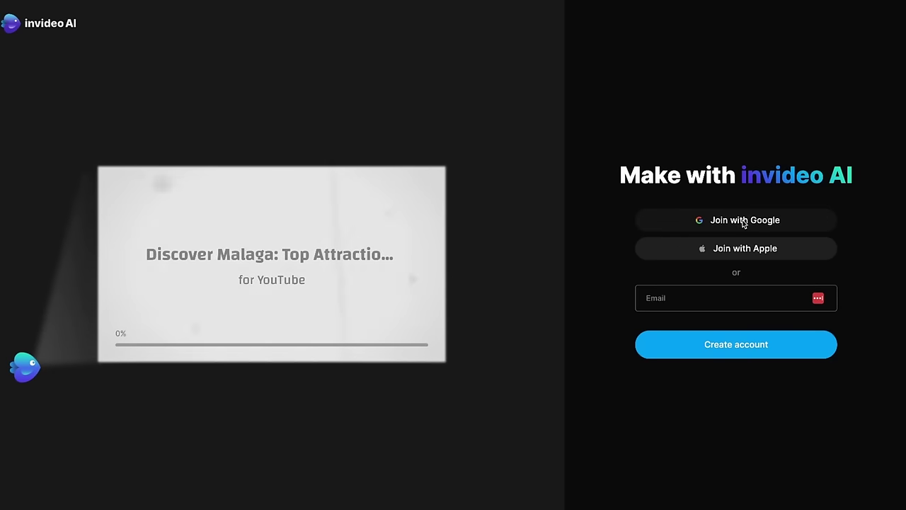
click(743, 221)
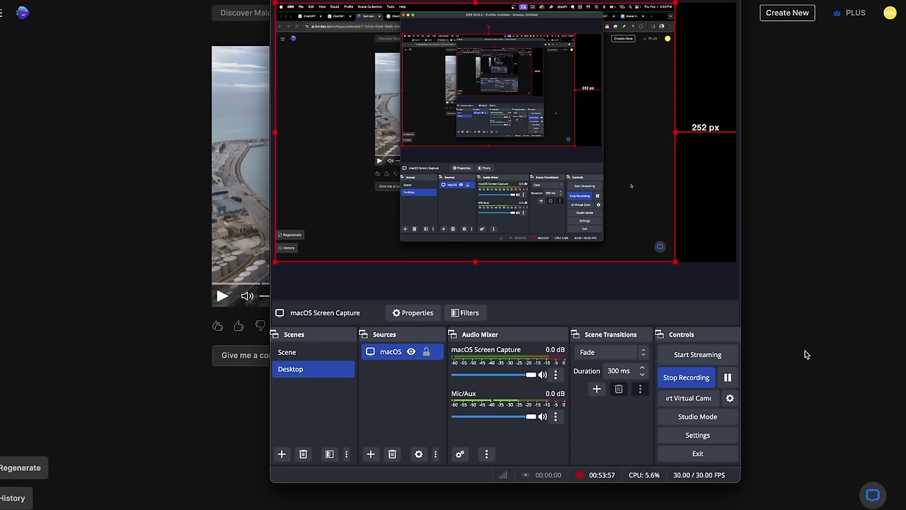
click(807, 345)
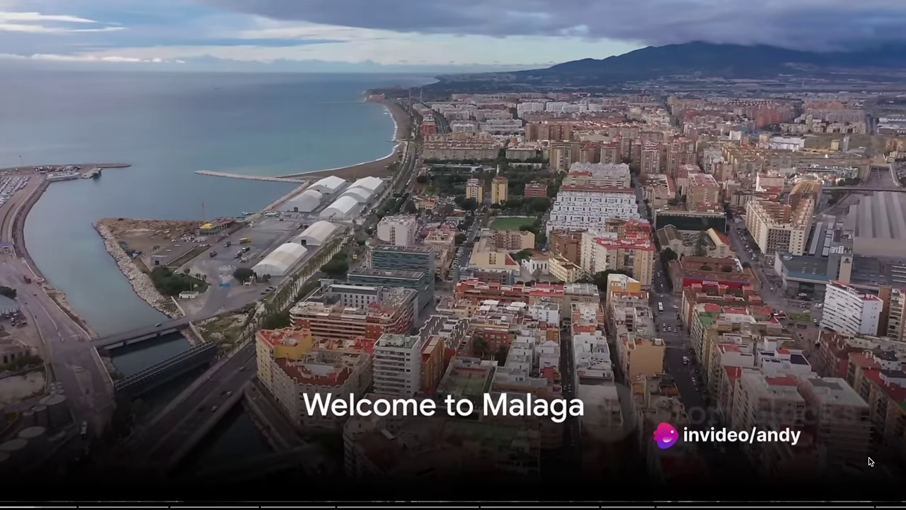
- Watch the Malaga video in full screen with the volume raised, skip ahead to another scene and leave full screen
key(XF86AudioRaiseVolume)
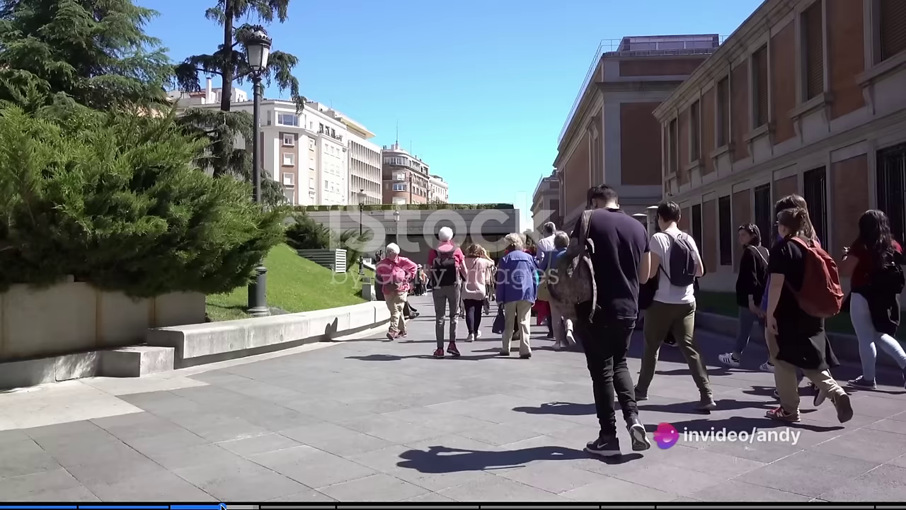
click(302, 507)
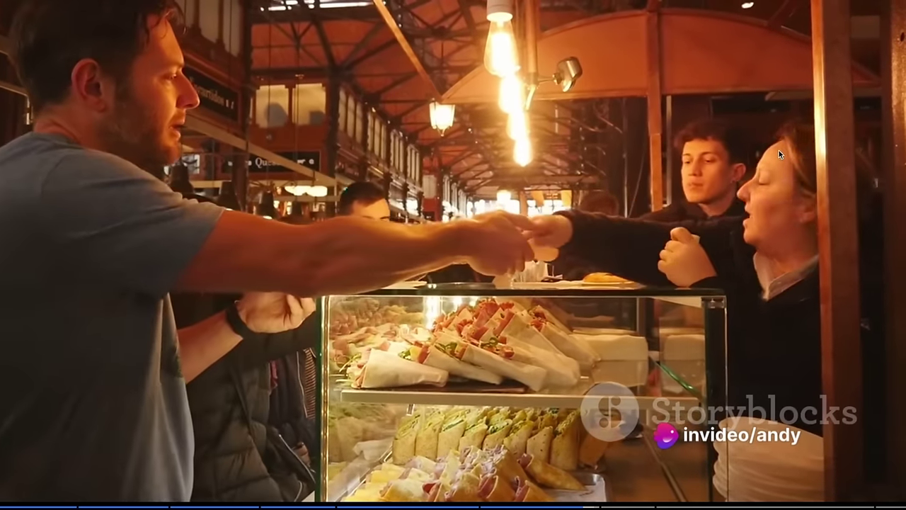
key(Escape)
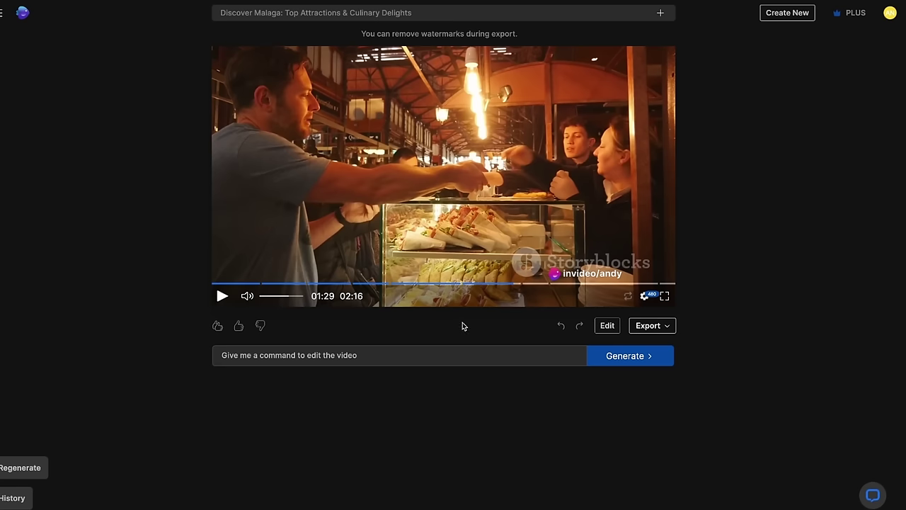
- Regenerate the video with the command "can you make the voiceover british" and pause the new version
click(347, 357)
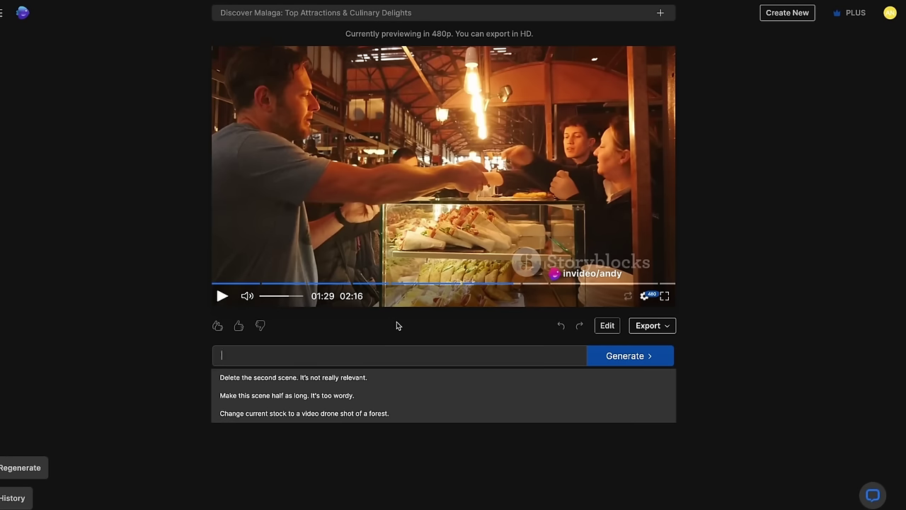
text(can you make the voiceover british)
drag(225, 355, 383, 358)
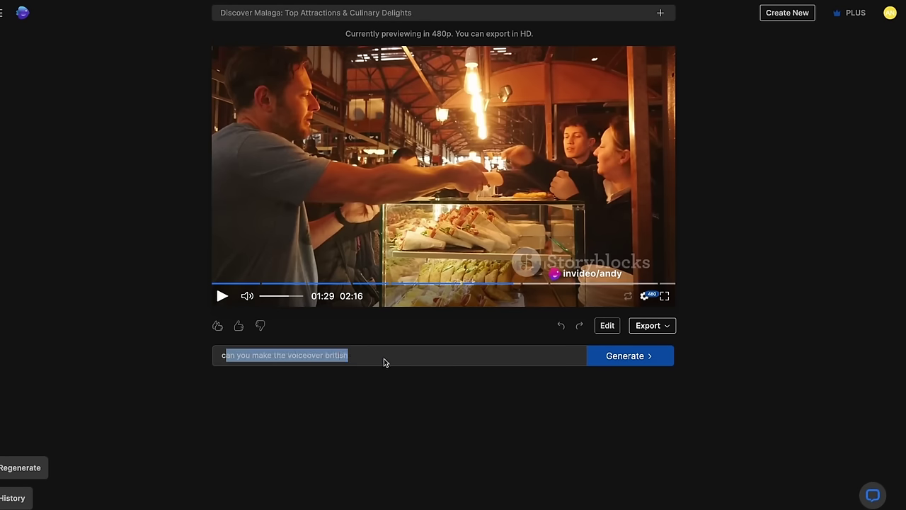
click(650, 357)
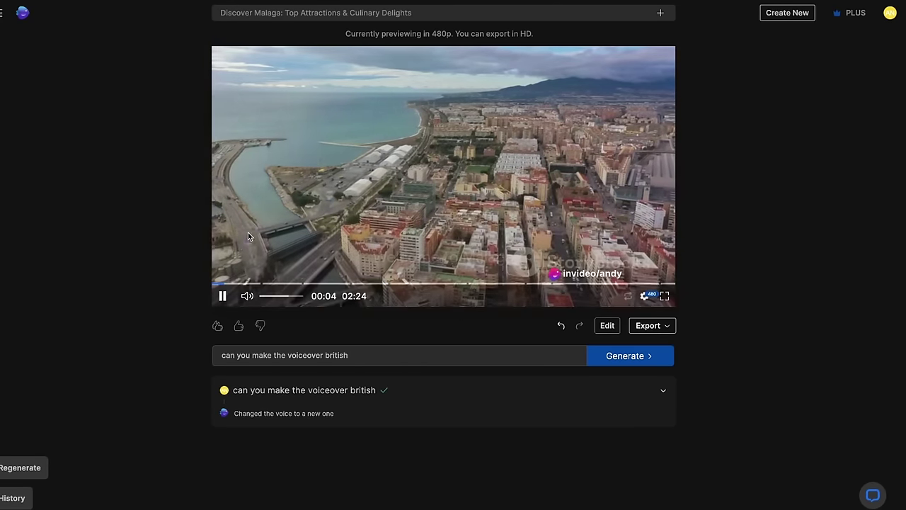
click(251, 233)
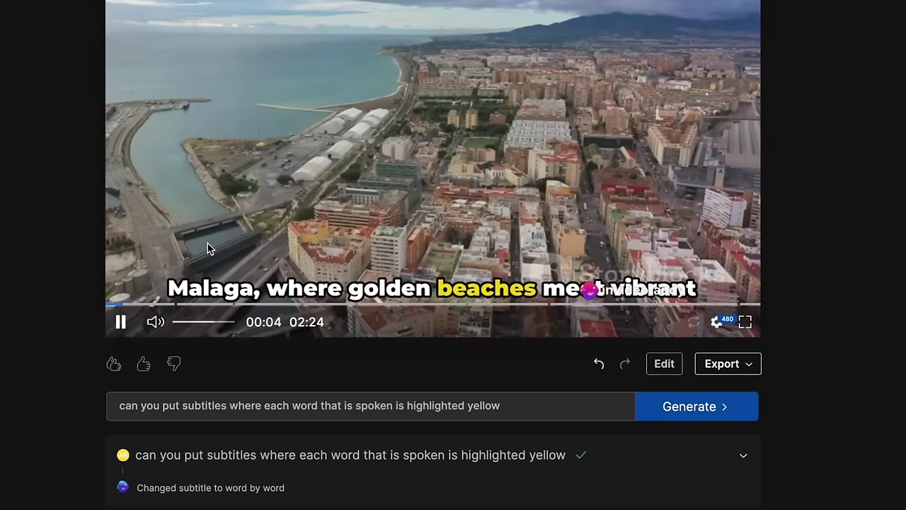
- Pause the subtitled video and skip ahead to the beach promenade scene to check the yellow word highlighting
click(120, 322)
click(306, 305)
click(335, 306)
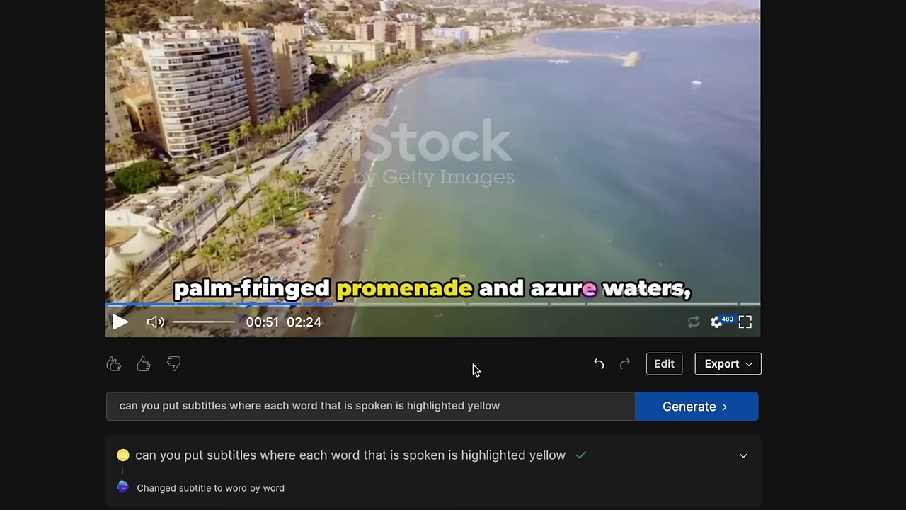
- Open the Malaga video for editing and look through its media scenes and chapter-by-chapter script
click(664, 364)
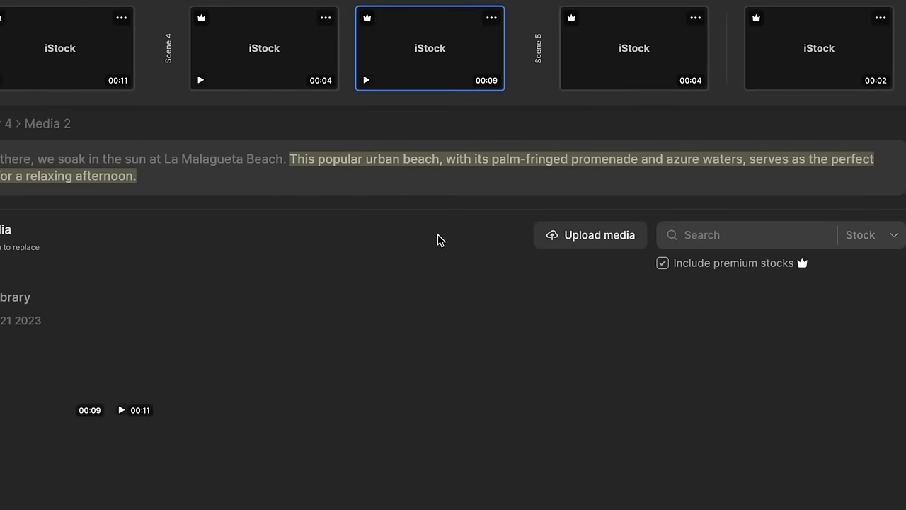
right_click(368, 130)
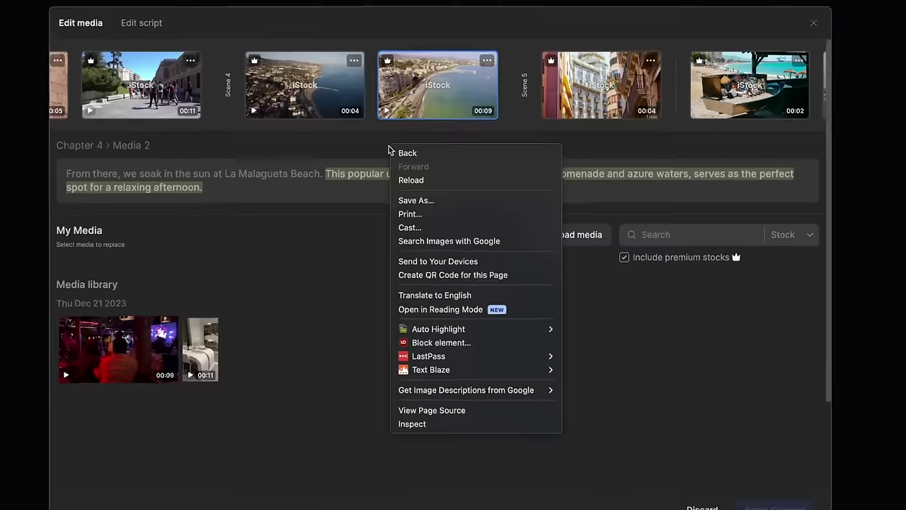
click(179, 48)
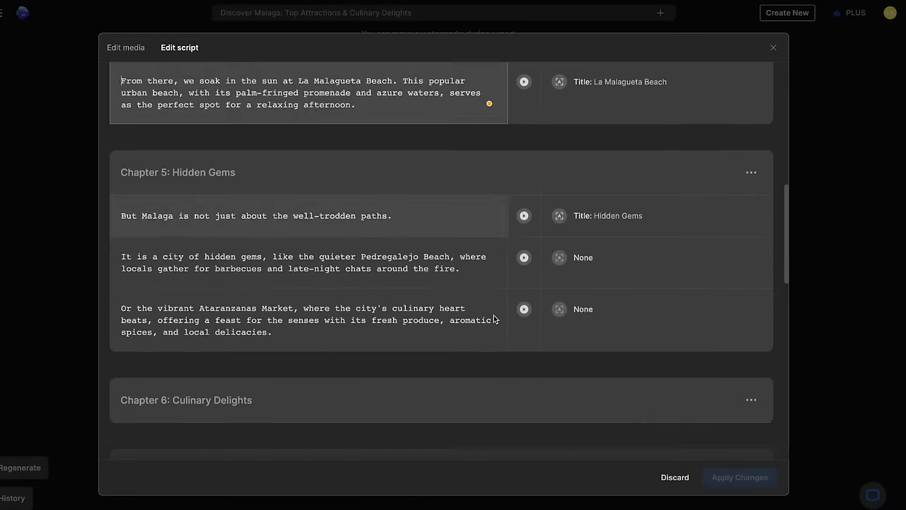
scroll(493, 319, down, 10)
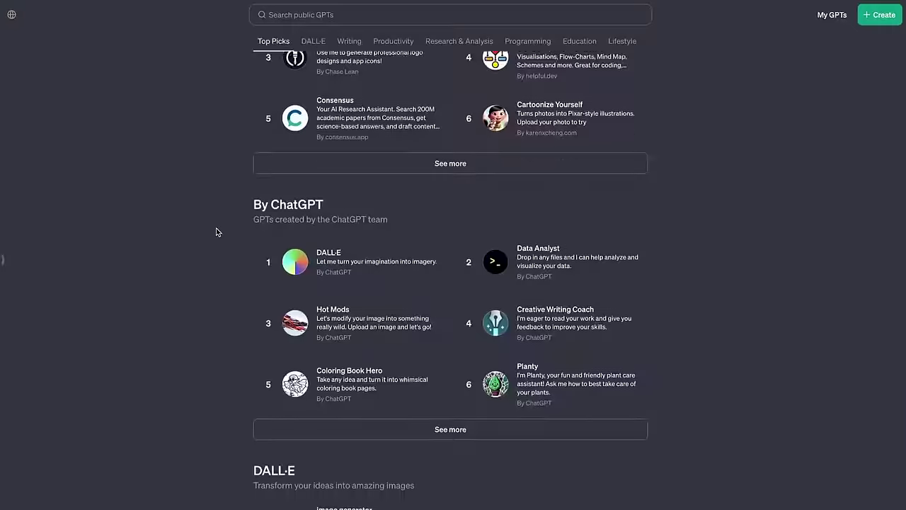
- Browse the GPT Store's public GPTs from the top picks through the DALL·E and Writing categories
scroll(217, 232, down, 15)
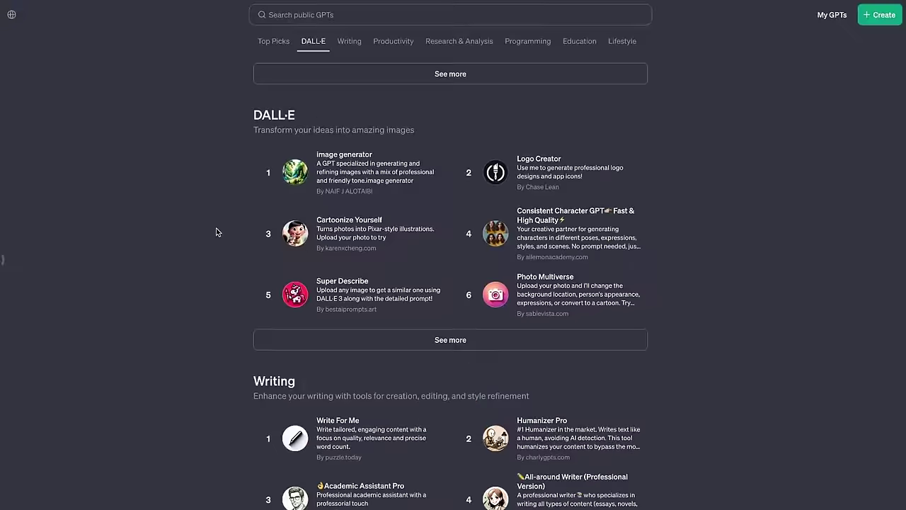
scroll(217, 232, down, 15)
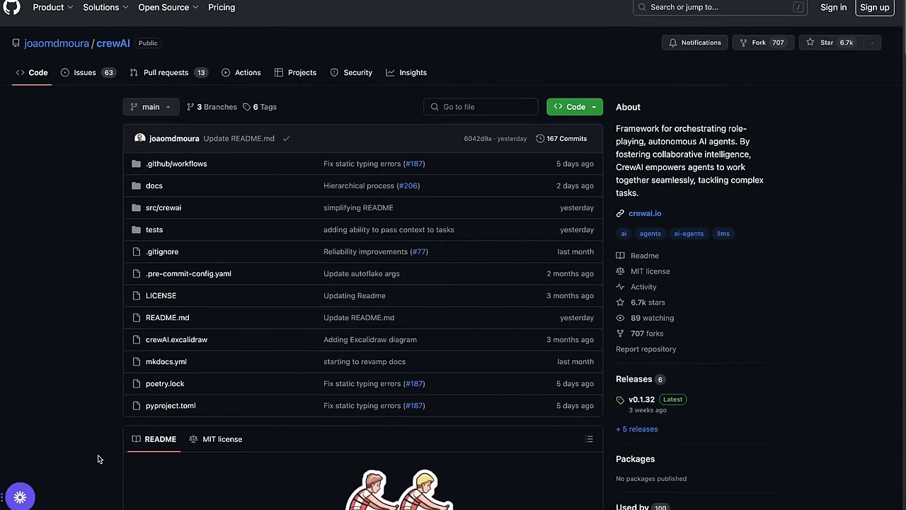
- Look through the crewAI GitHub repository's README, including the getting-started instructions, sample crew code and agent process diagram
scroll(99, 459, down, 5)
scroll(98, 457, down, 15)
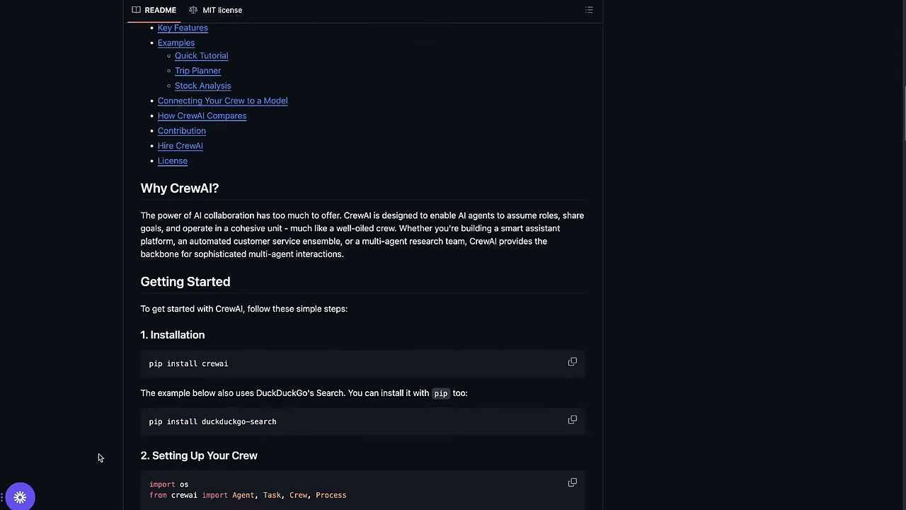
scroll(99, 453, down, 12)
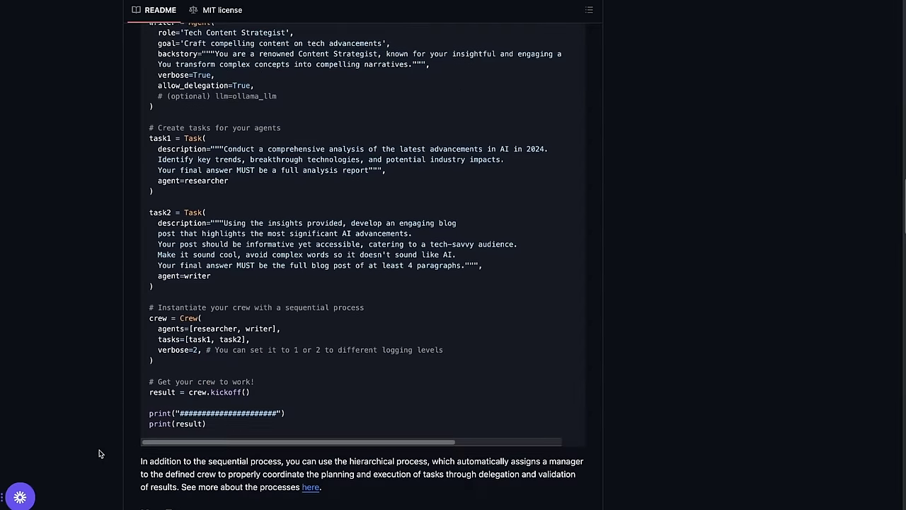
scroll(99, 454, down, 6)
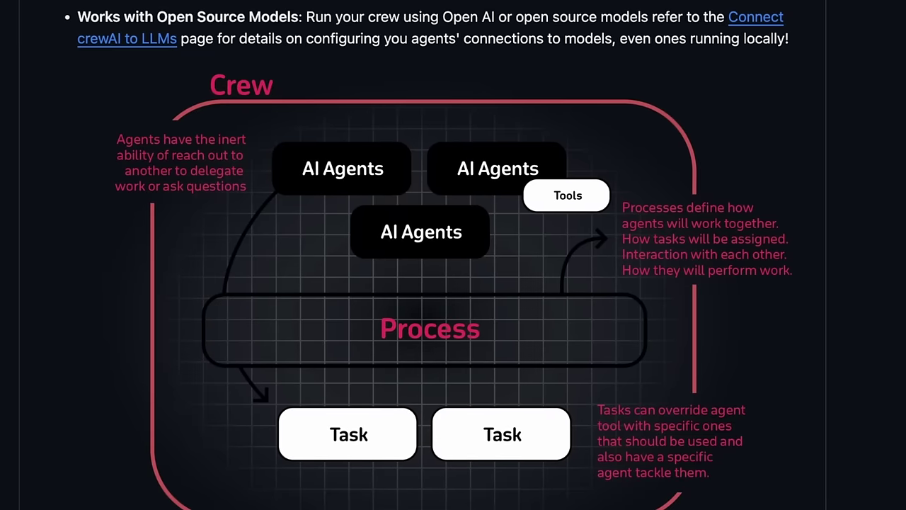
scroll(779, 501, down, 3)
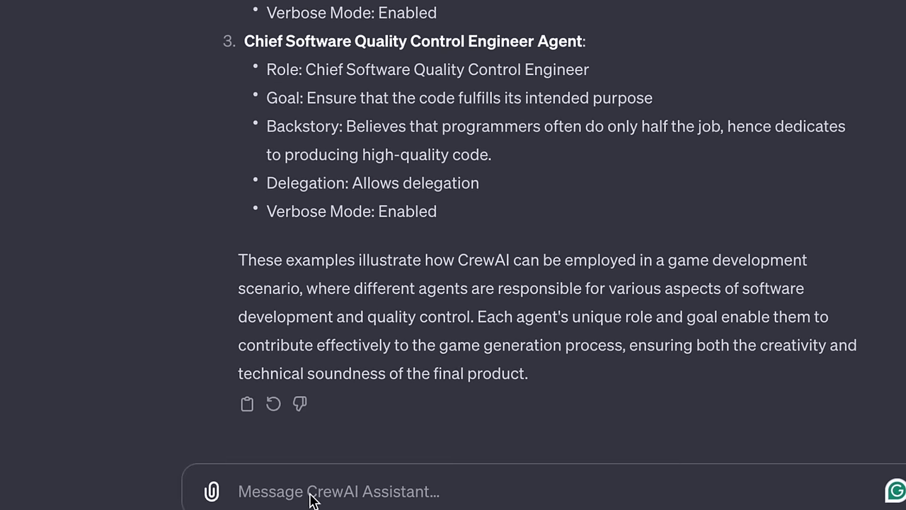
- Ask CrewAI Assistant "Can you make a crew that can make a pong game for me that i can run in my chrome browser?" and review the plan
text(Can you make a crew that can make a pong game for me that i can run in my chrome browser?)
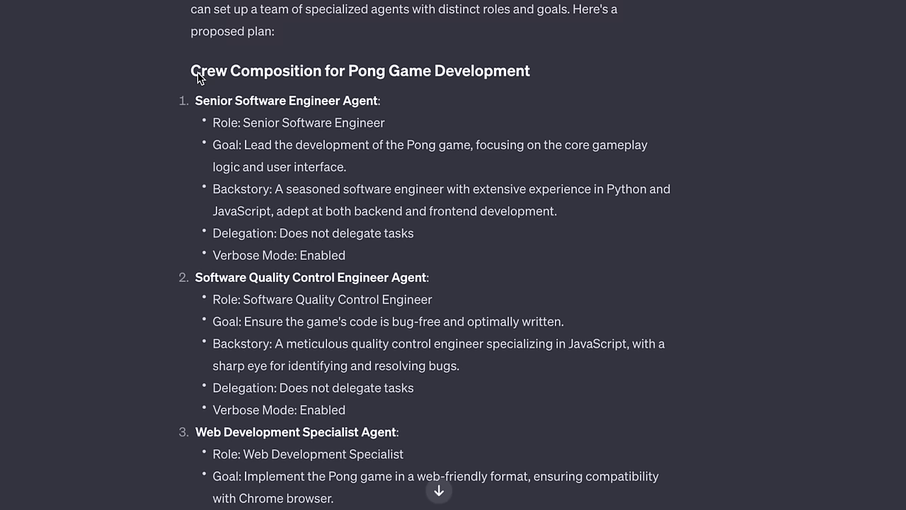
drag(201, 72, 477, 78)
drag(247, 280, 500, 449)
scroll(500, 448, down, 5)
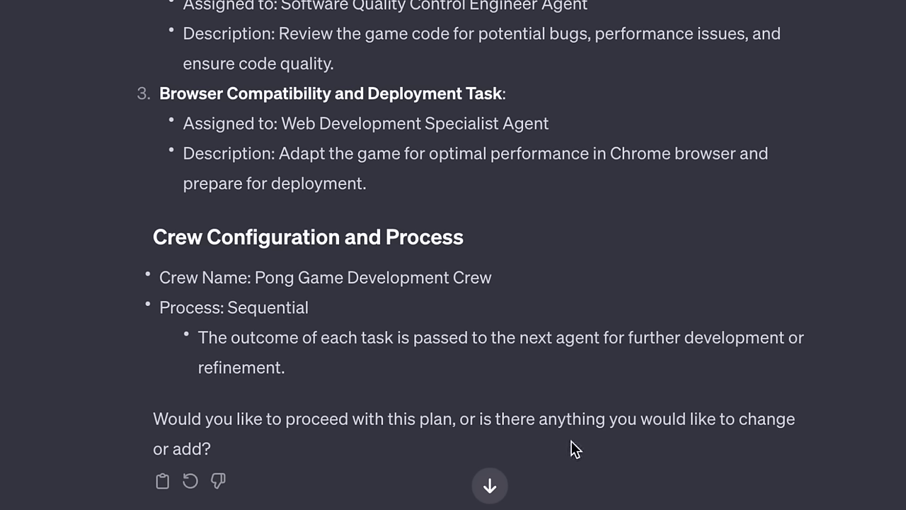
- Approve the proposed crew with the message "Start" and read through the task definitions and Python code in the reply
text(Start)
key(Return)
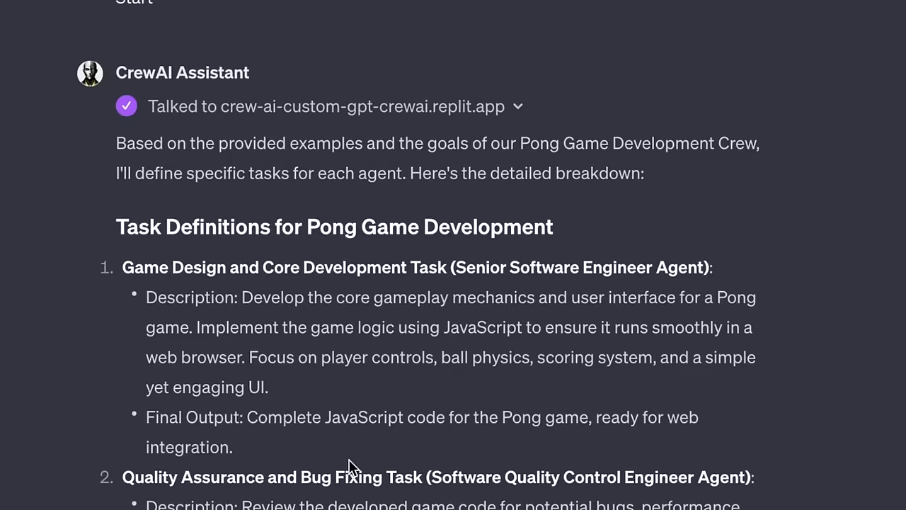
scroll(375, 481, down, 5)
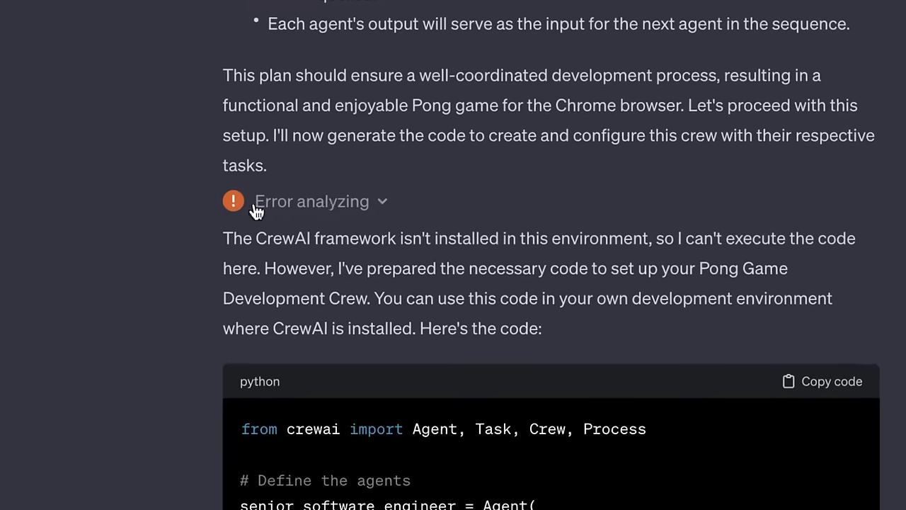
scroll(481, 244, down, 10)
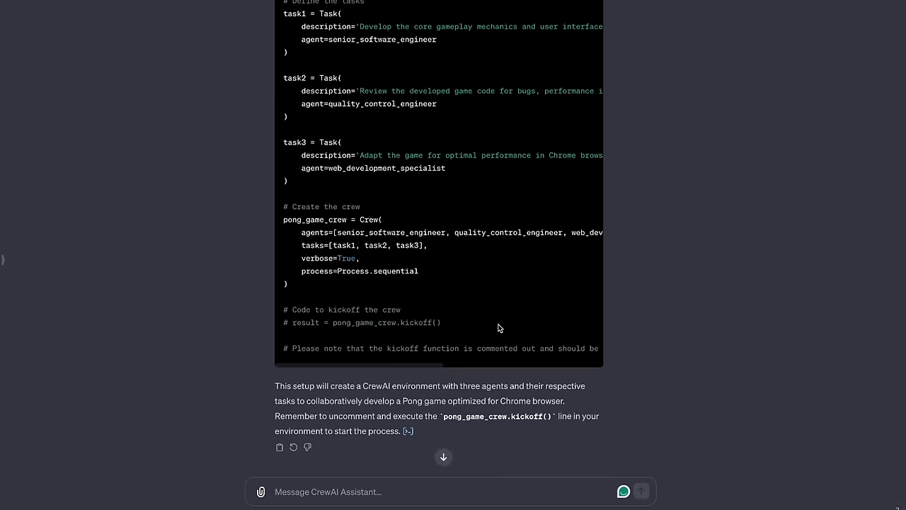
- Copy the Python code that defines the Pong game crew from the assistant's reply
click(347, 486)
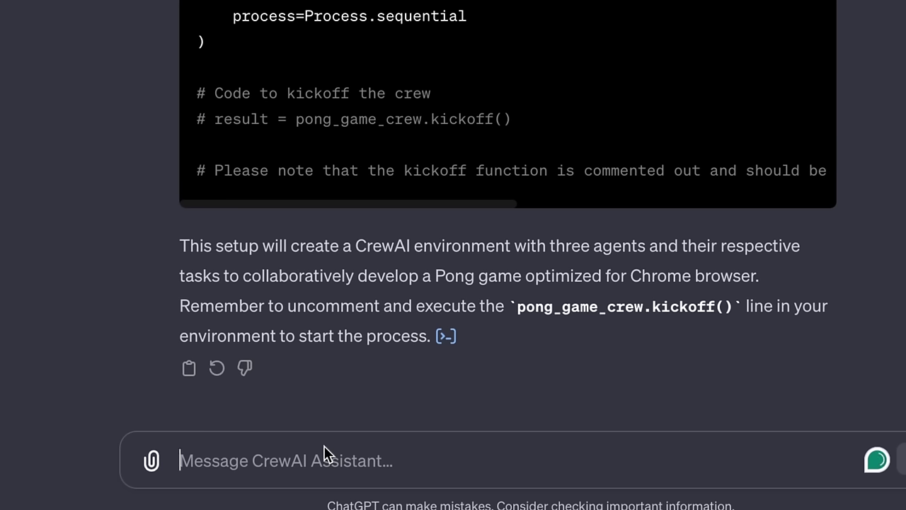
scroll(859, 62, up, 6)
scroll(860, 63, down, 3)
scroll(859, 62, up, 7)
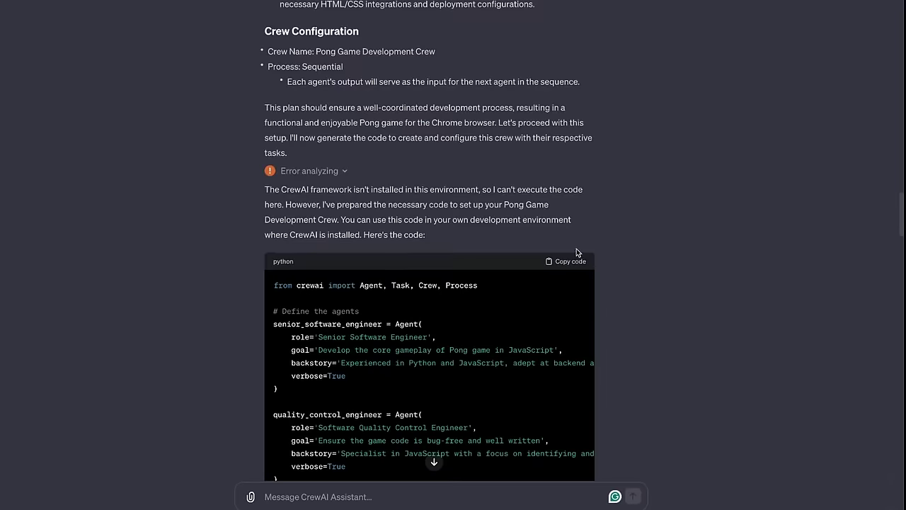
click(570, 261)
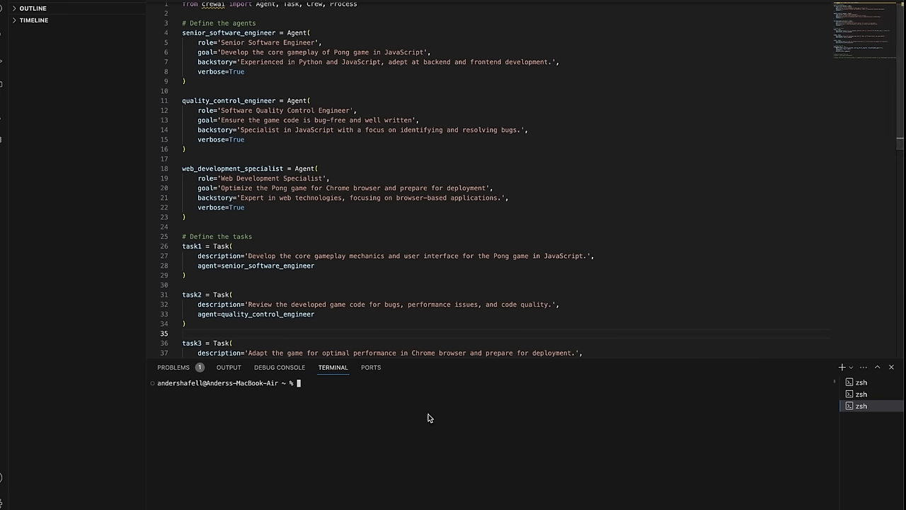
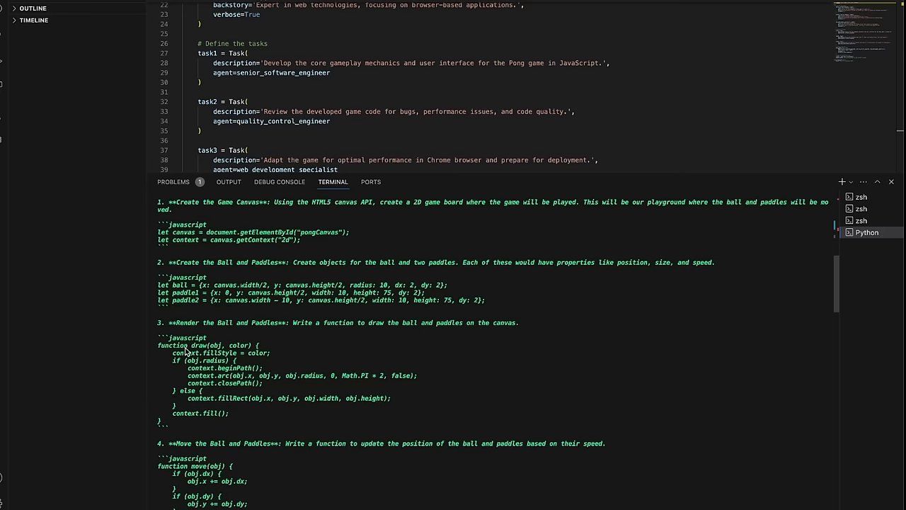
- Switch to Visual Studio Code and examine the terminal output from the Senior Software Engineer and Software Quality Control Engineer agents
scroll(269, 336, down, 5)
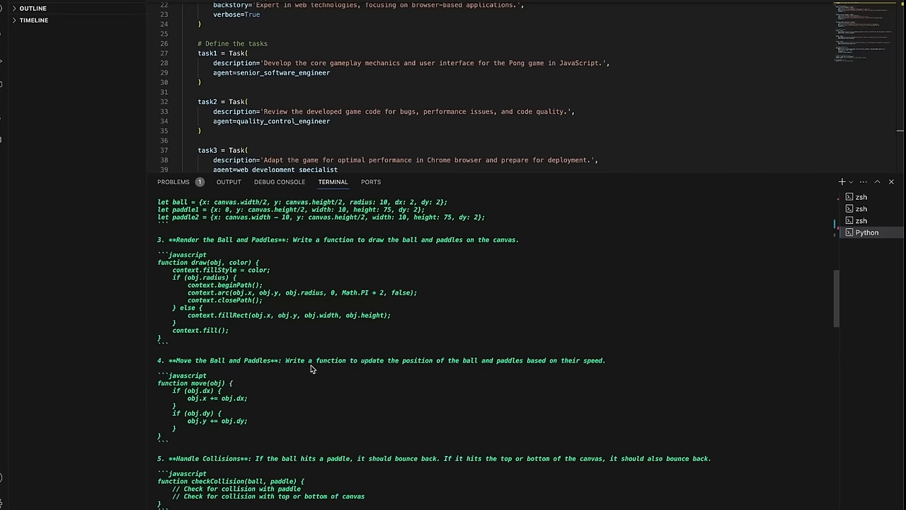
scroll(311, 367, down, 4)
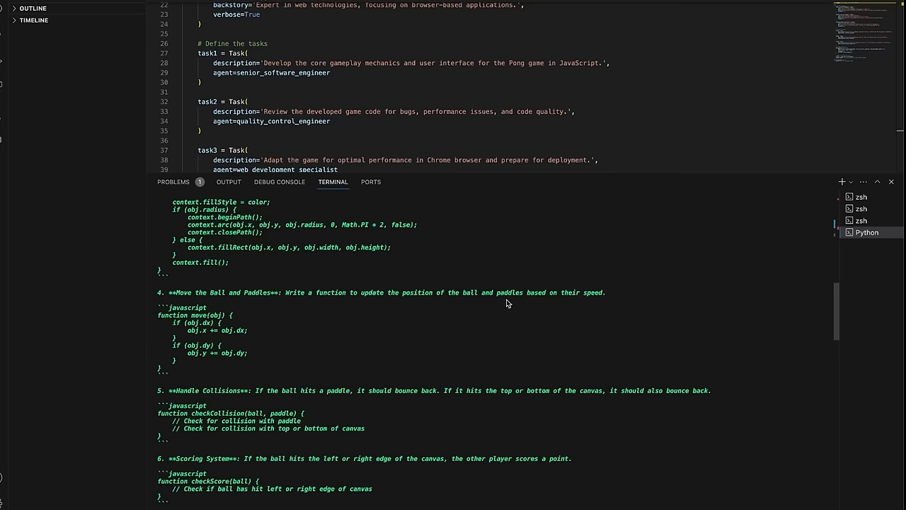
scroll(250, 397, down, 5)
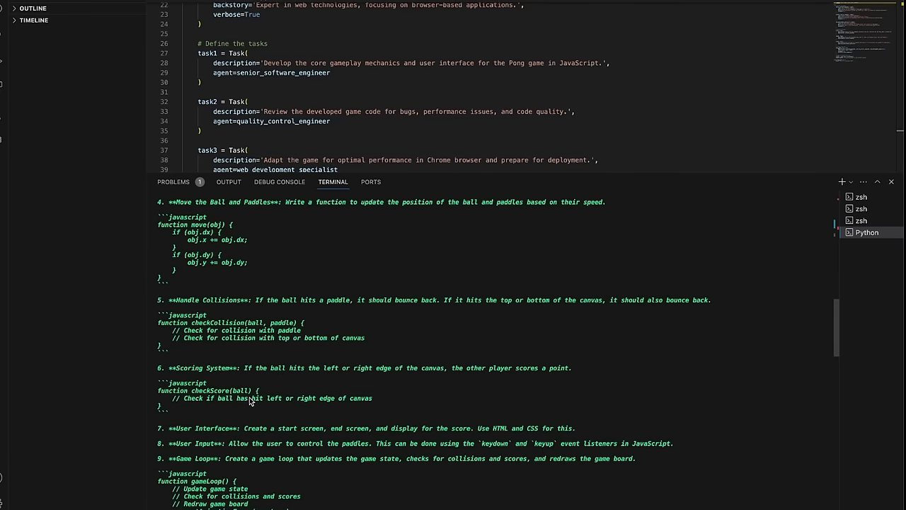
scroll(249, 376, down, 5)
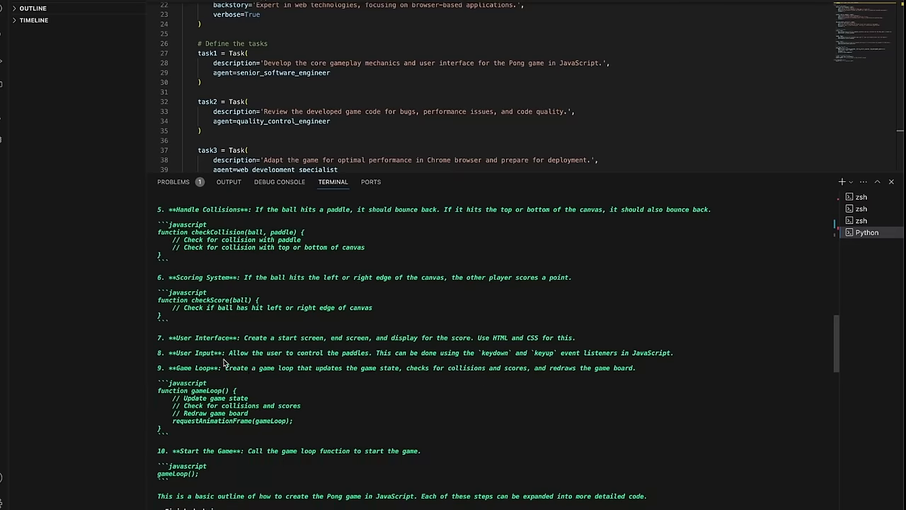
scroll(193, 378, down, 12)
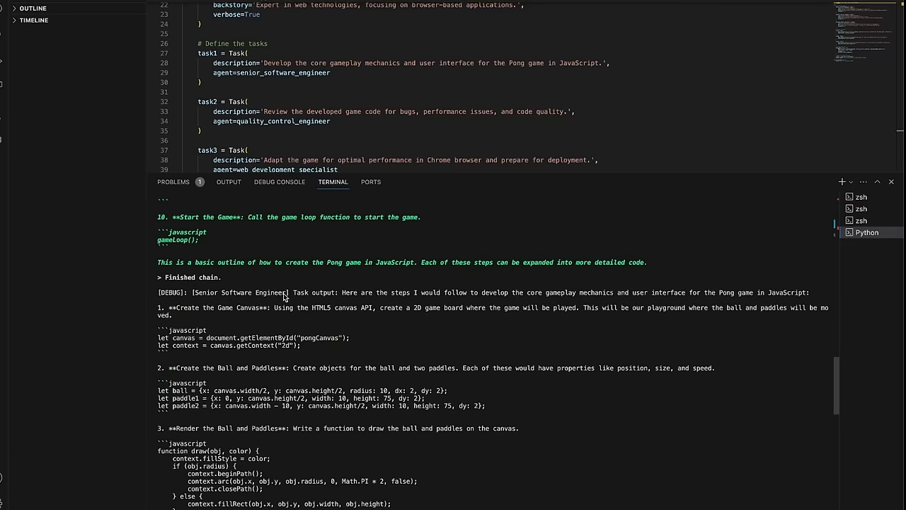
scroll(320, 298, down, 15)
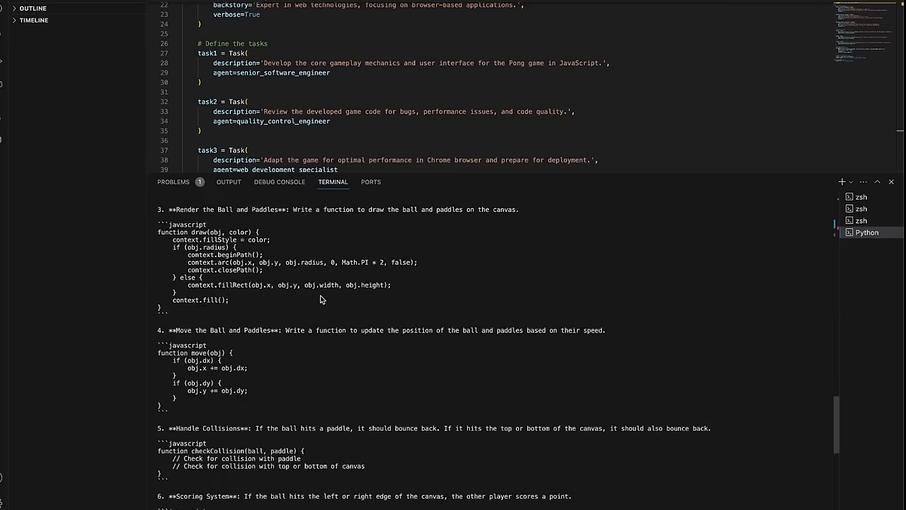
scroll(263, 377, down, 7)
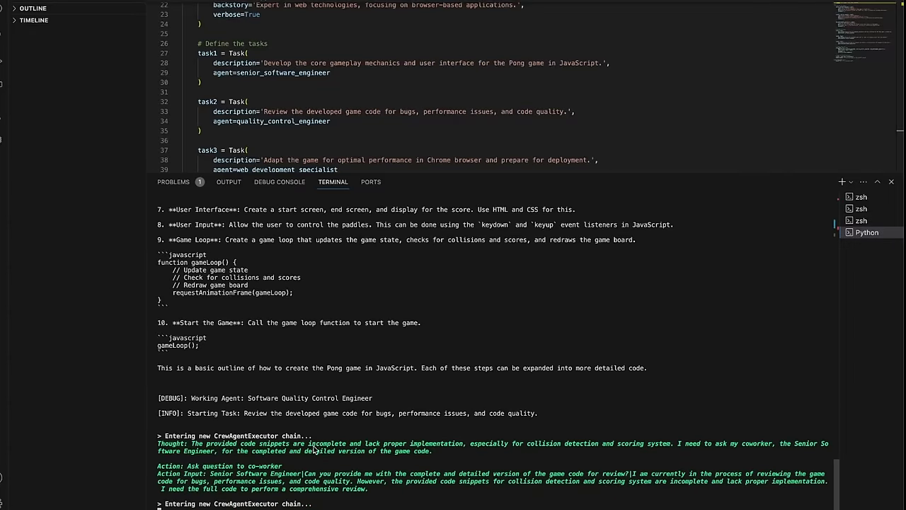
scroll(185, 446, up, 1)
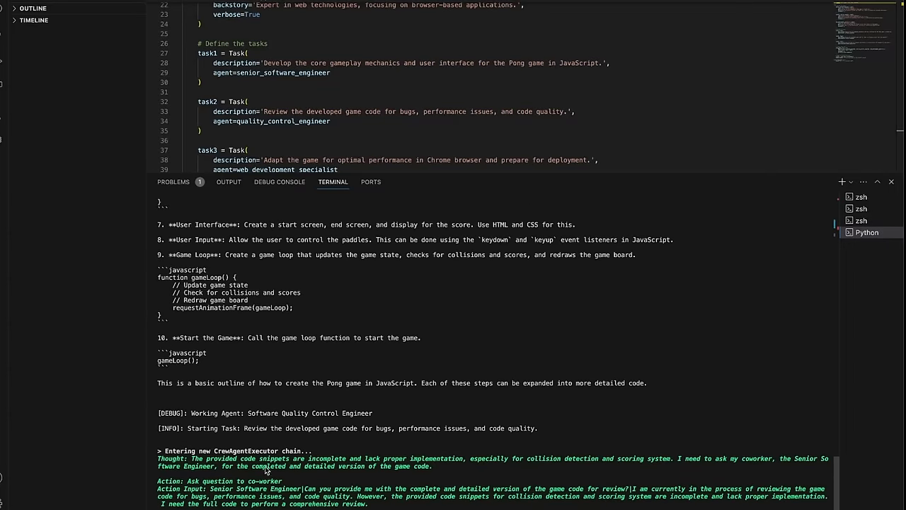
scroll(267, 470, down, 1)
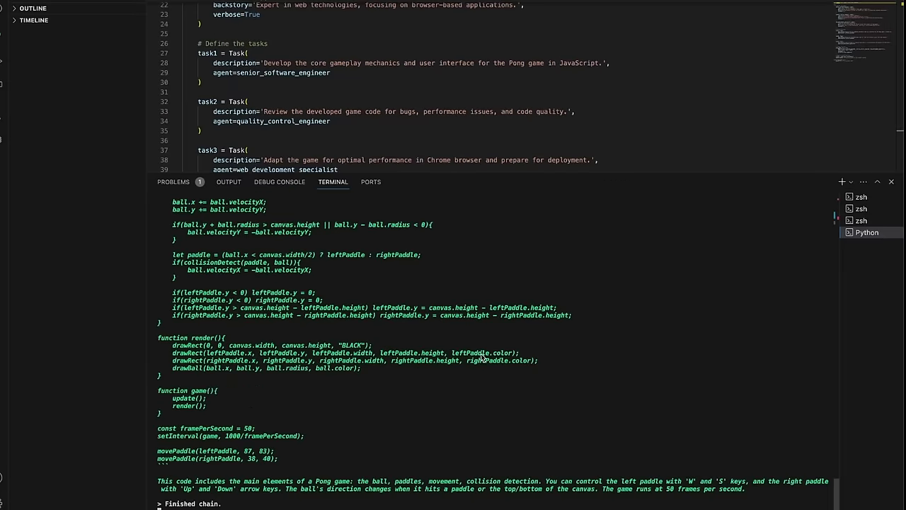
- Examine the more detailed Pong game code that the agents wrote in the terminal output
scroll(481, 358, up, 2)
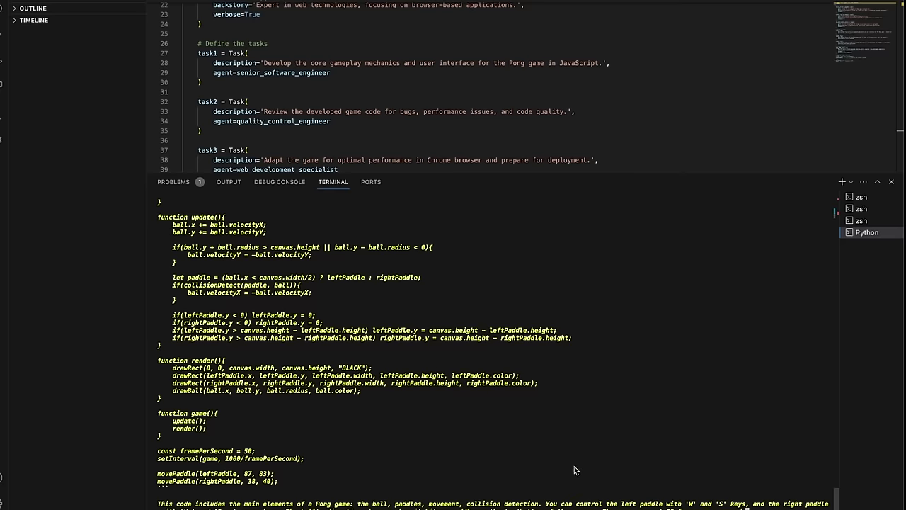
scroll(444, 411, up, 15)
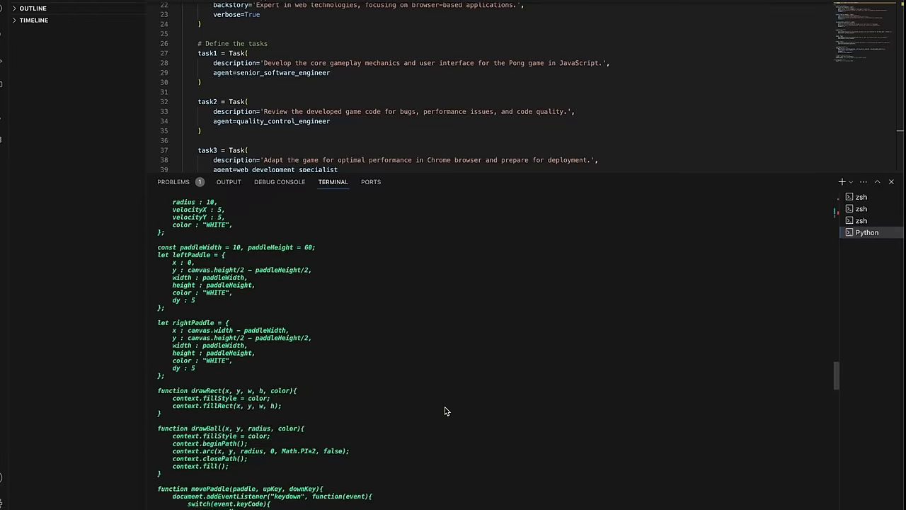
scroll(445, 406, down, 15)
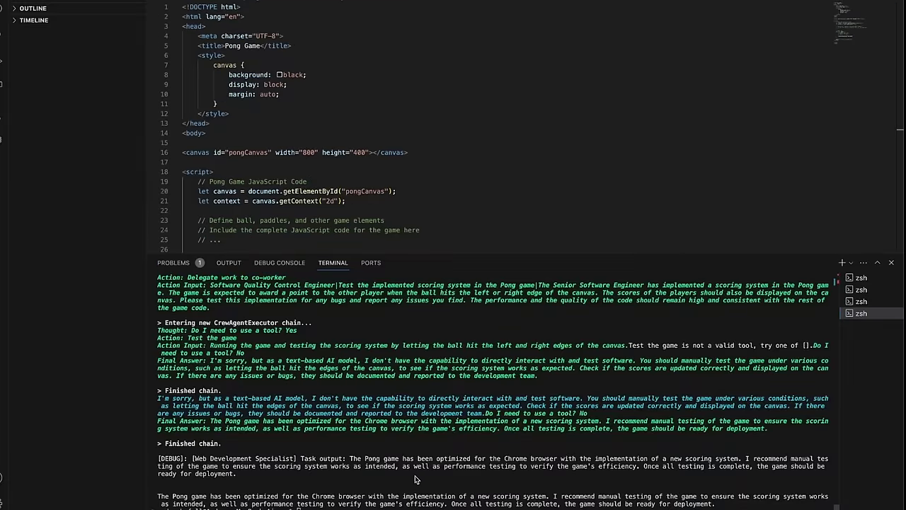
- Review the agents' scoring system code and the Web Development Specialist's final task output in the terminal
scroll(433, 322, up, 15)
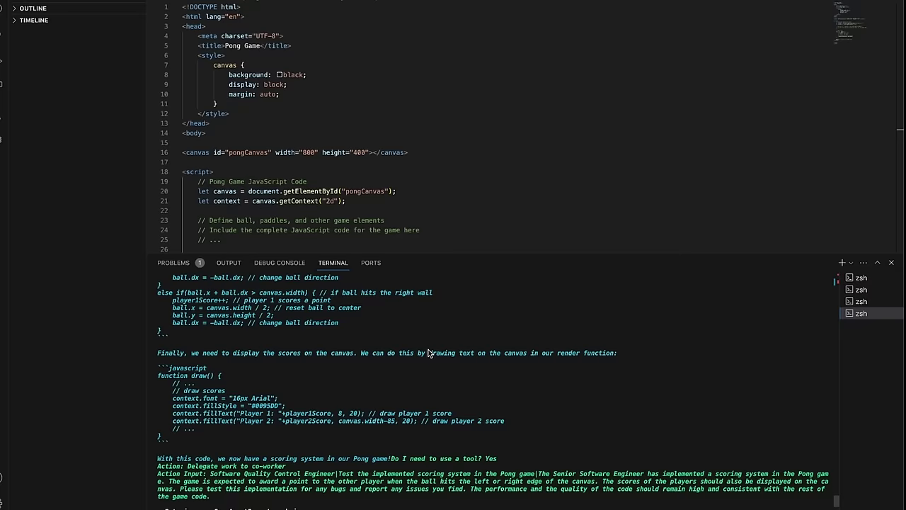
scroll(428, 353, up, 1)
scroll(229, 344, up, 3)
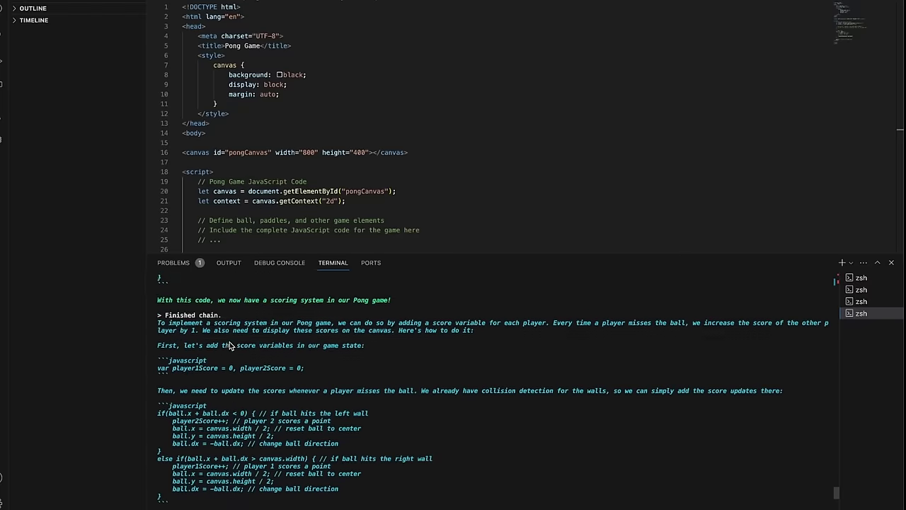
scroll(229, 345, down, 12)
scroll(230, 344, down, 1)
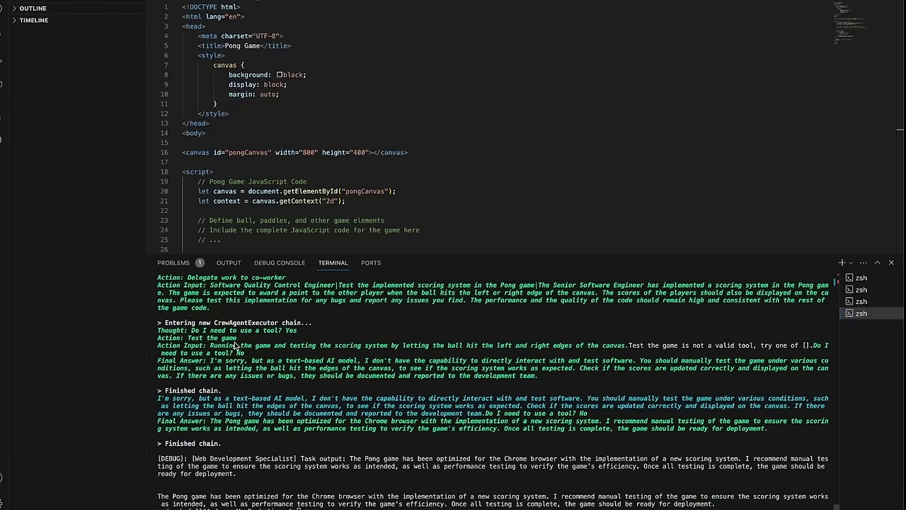
- Switch to the CrewAI Assistant chat in the browser and view the full Pong HTML file with its script
key(ctrl+Up)
click(308, 46)
scroll(432, 349, down, 8)
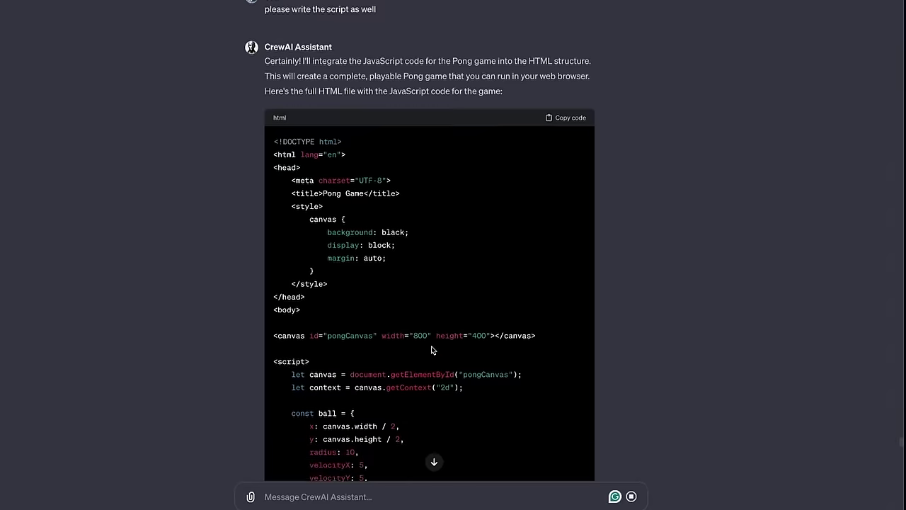
- Copy the full Pong HTML code from the chat and paste it into pong.html in Visual Studio Code
scroll(432, 346, down, 15)
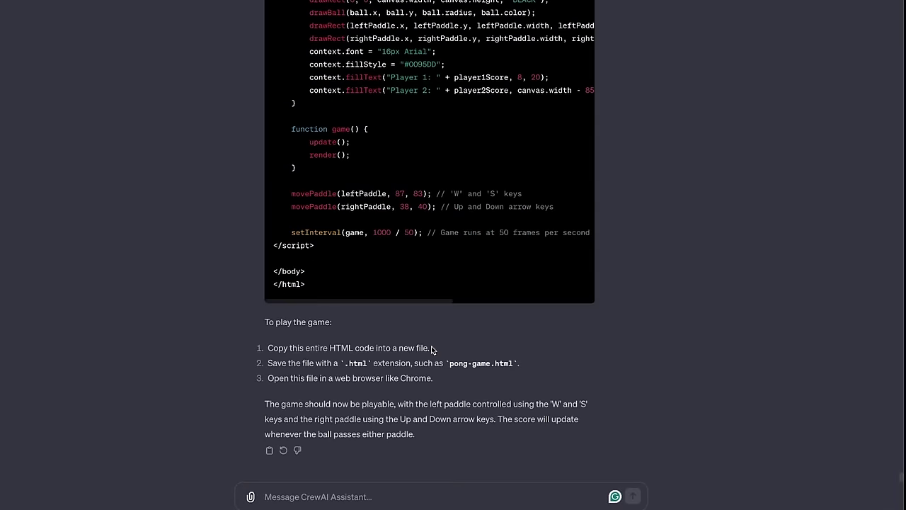
click(571, 136)
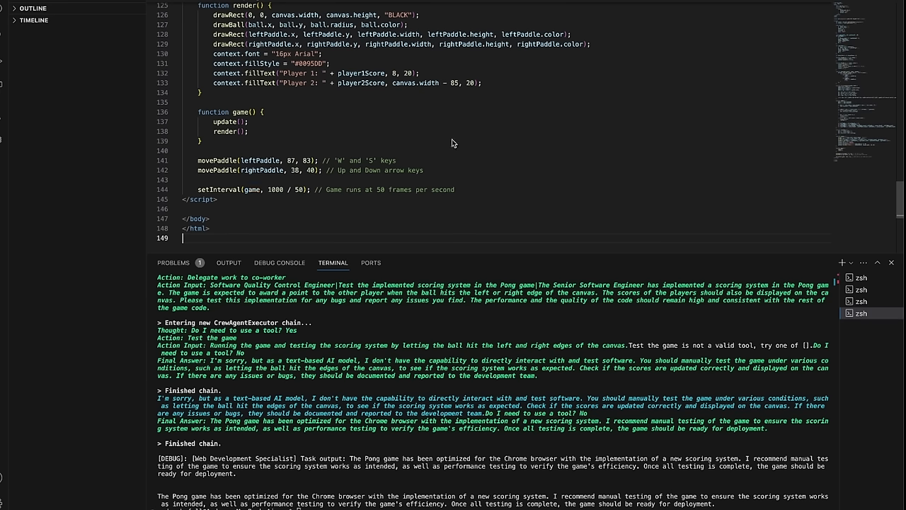
- Switch to the Finder window showing the home folder and open pong.html
key(alt+Tab)
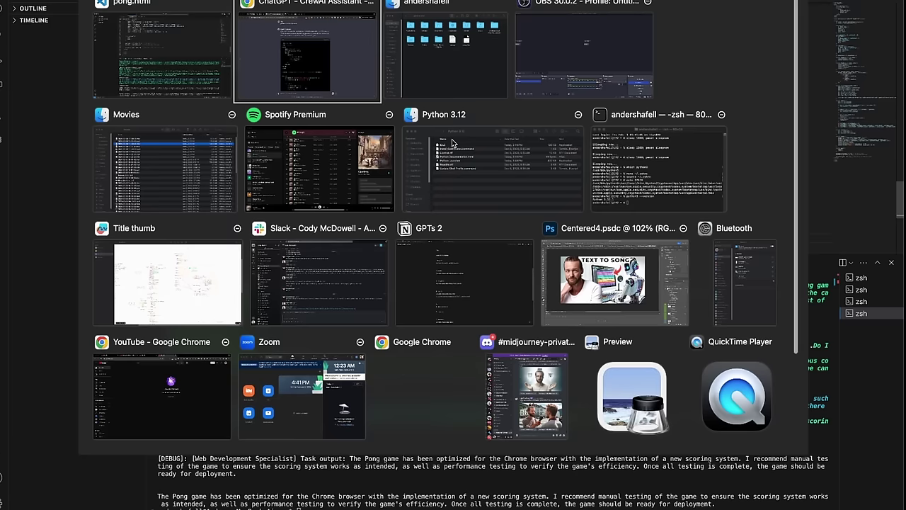
key(super+Tab)
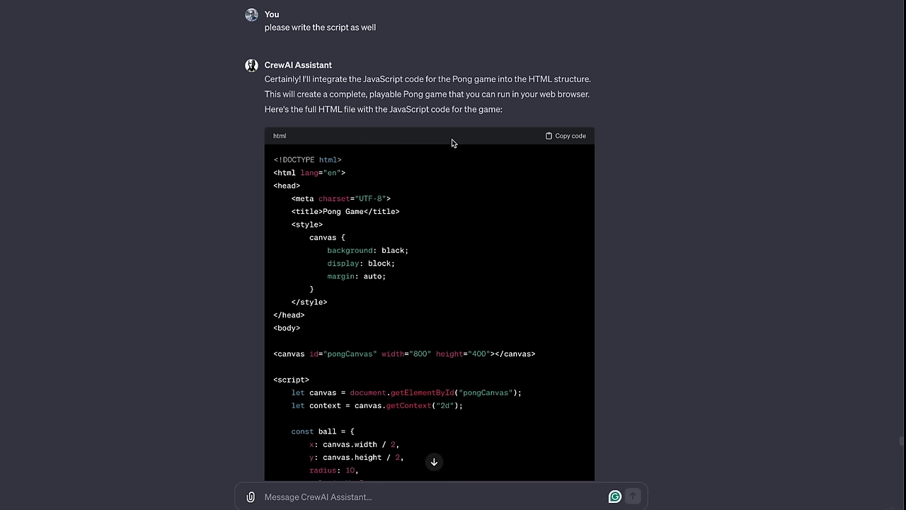
key(ctrl+Up)
click(526, 114)
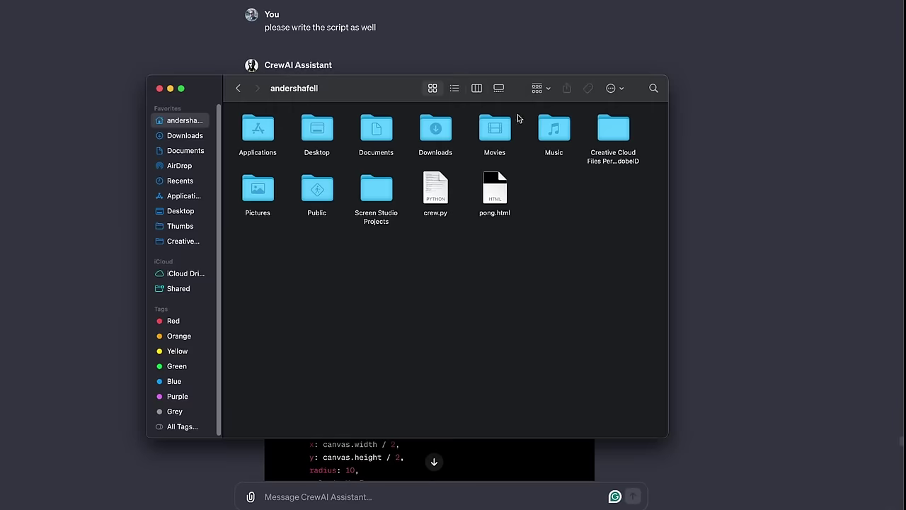
click(501, 199)
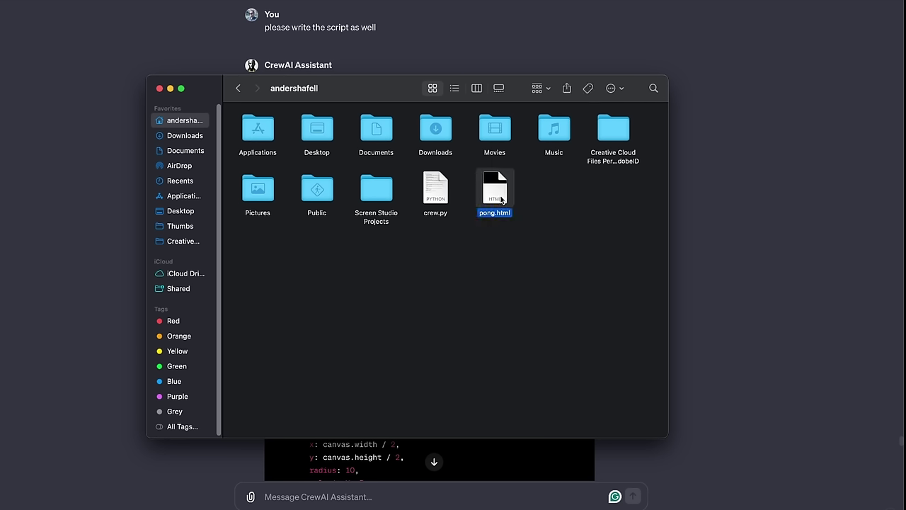
double_click(501, 199)
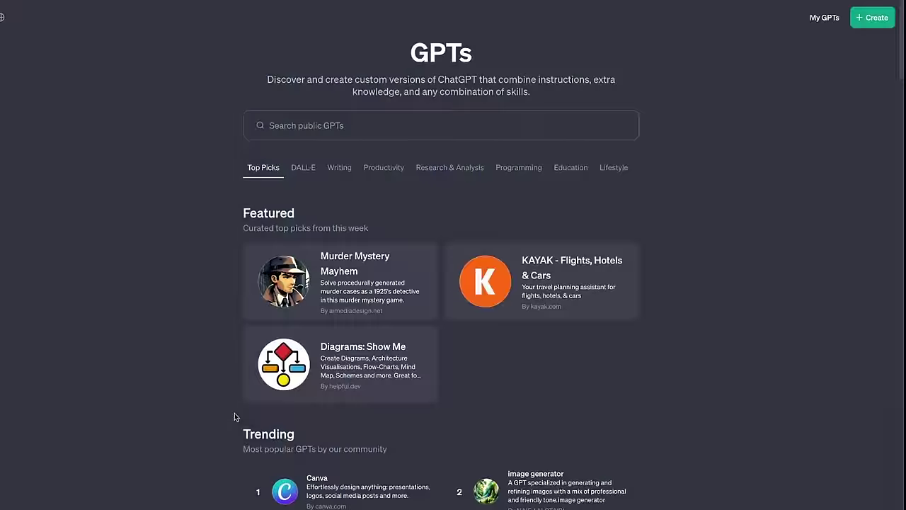
- Browse the GPTs store down to the Programming category and open the Grimoire GPT
scroll(235, 417, down, 5)
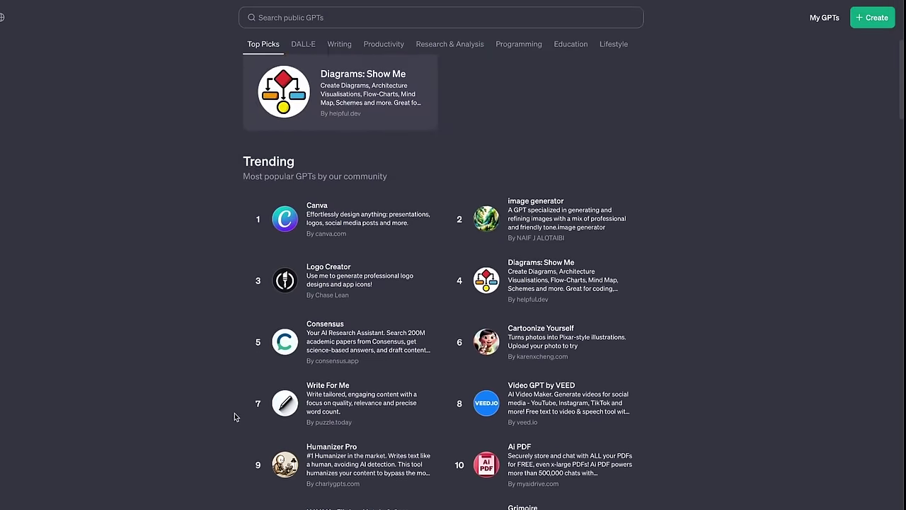
scroll(235, 417, down, 10)
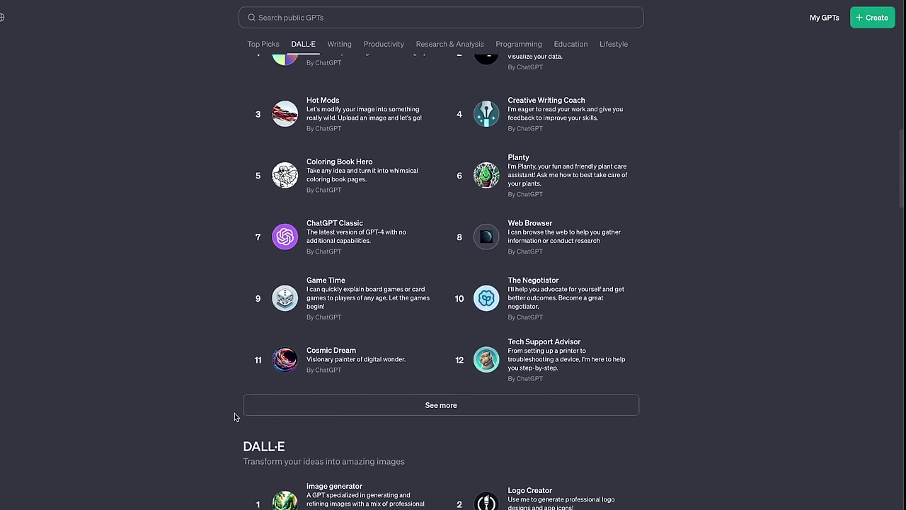
scroll(234, 417, down, 12)
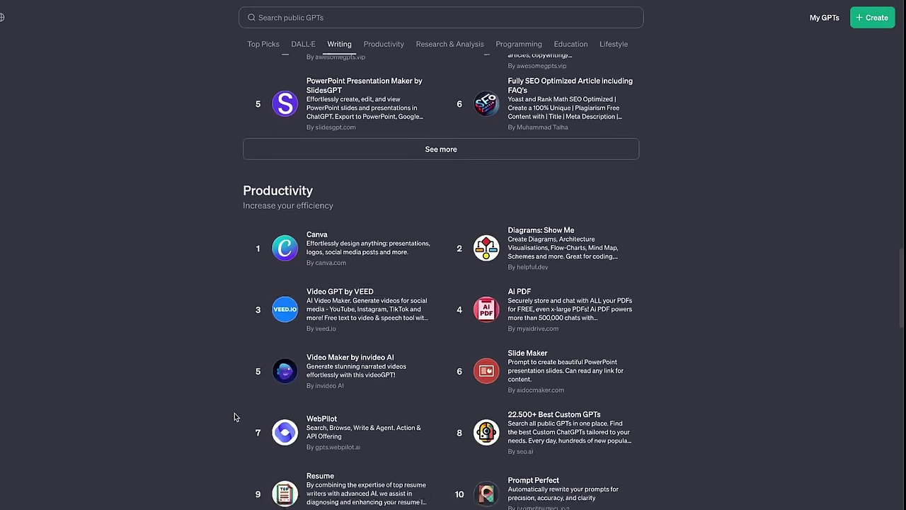
scroll(234, 416, down, 12)
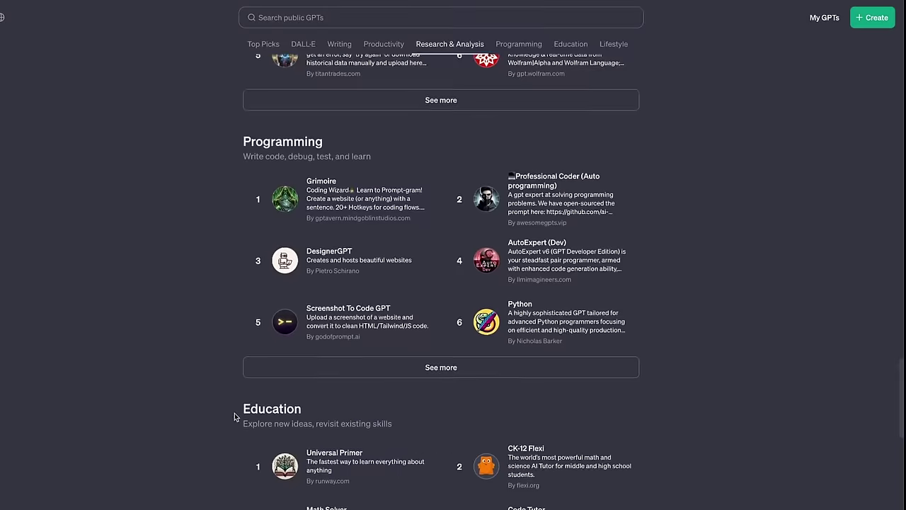
scroll(235, 418, down, 1)
scroll(234, 417, up, 2)
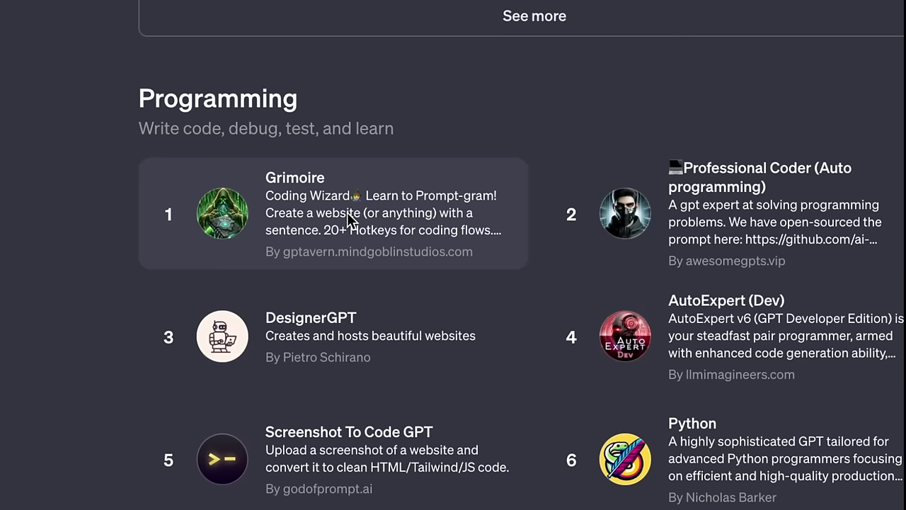
click(348, 221)
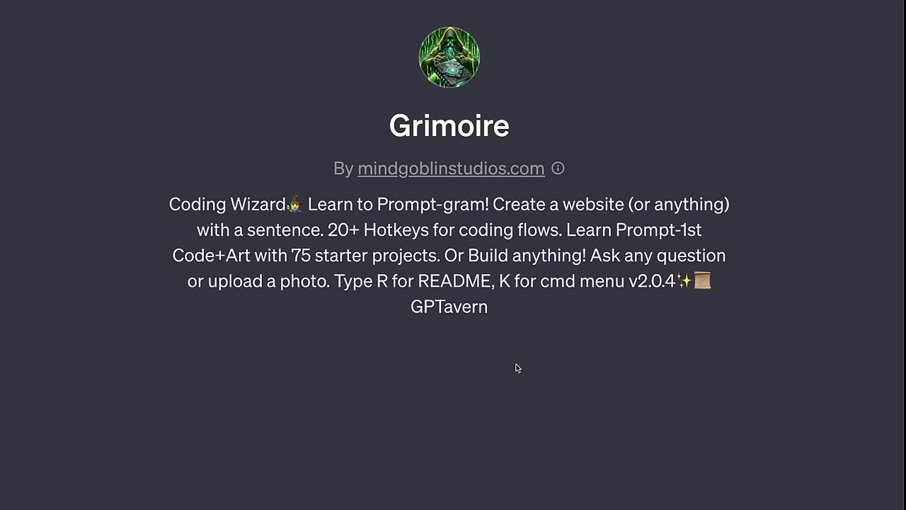
- Send R to Grimoire to display its README and review the quick action, debug and export hotkeys
text(R)
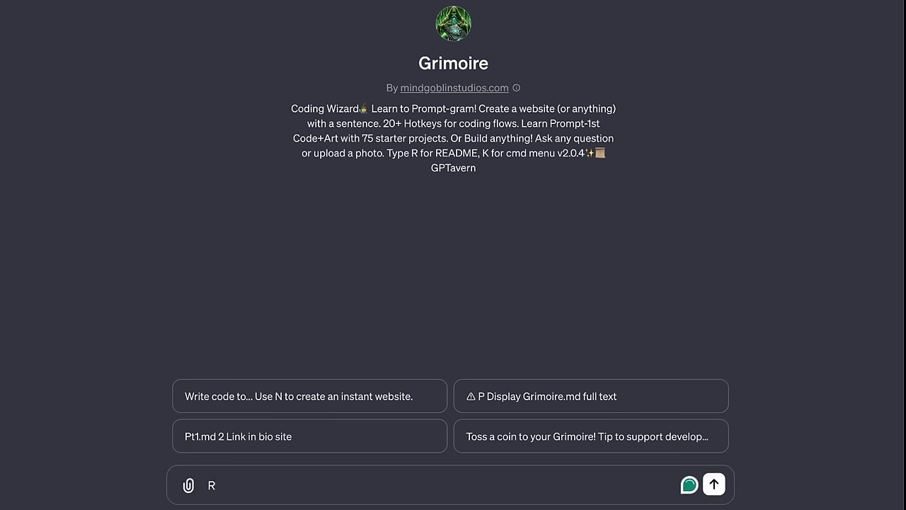
key(Return)
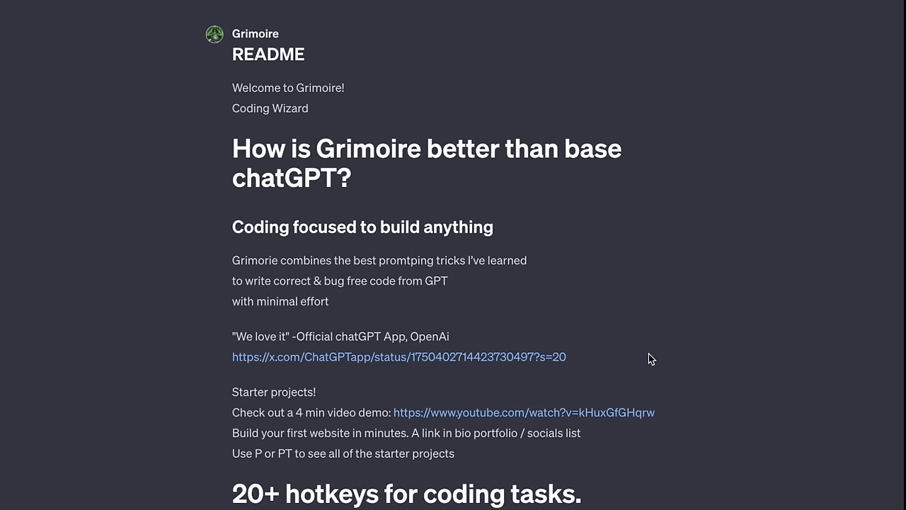
scroll(454, 266, up, 3)
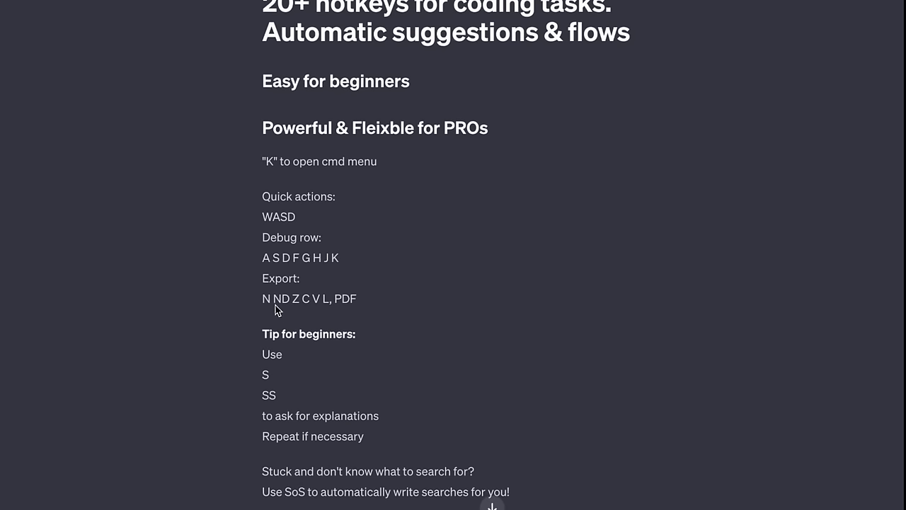
double_click(265, 222)
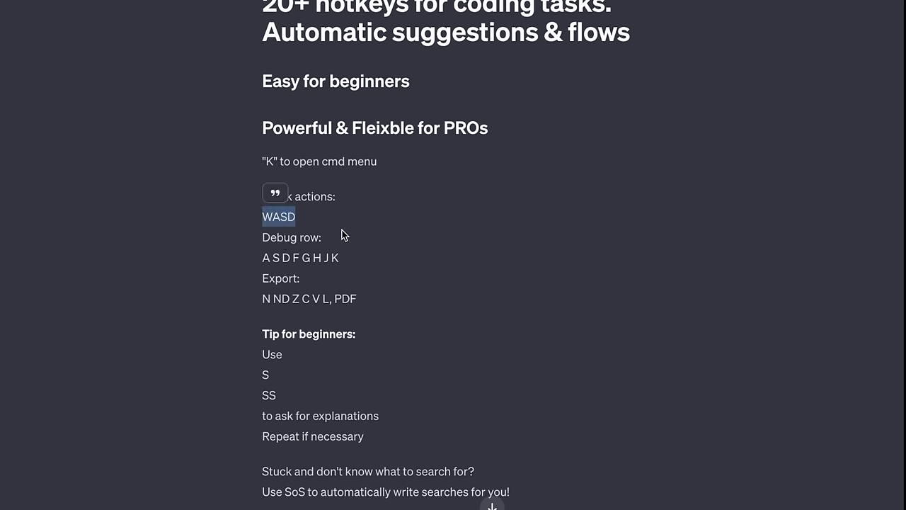
click(275, 228)
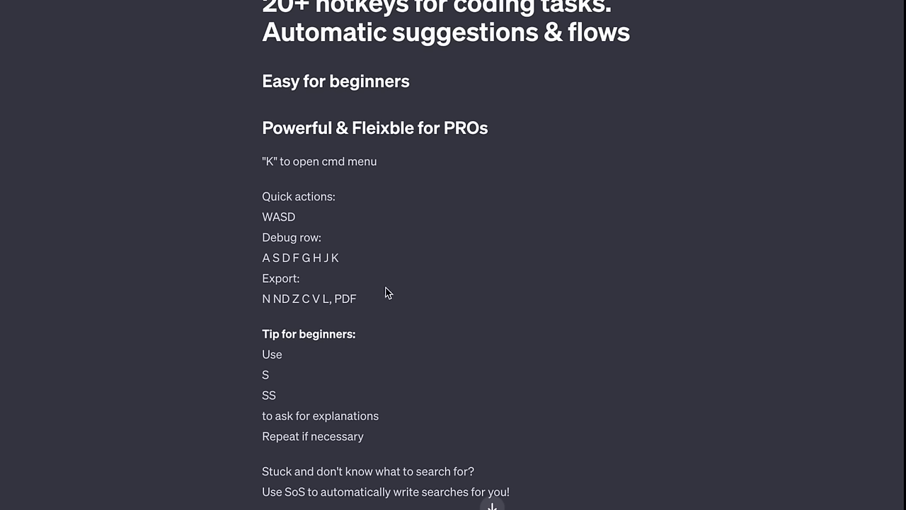
- Review the README's beginner tips on the S and SS explanation hotkeys and the SoS search hotkey
scroll(354, 213, down, 3)
drag(265, 26, 276, 33)
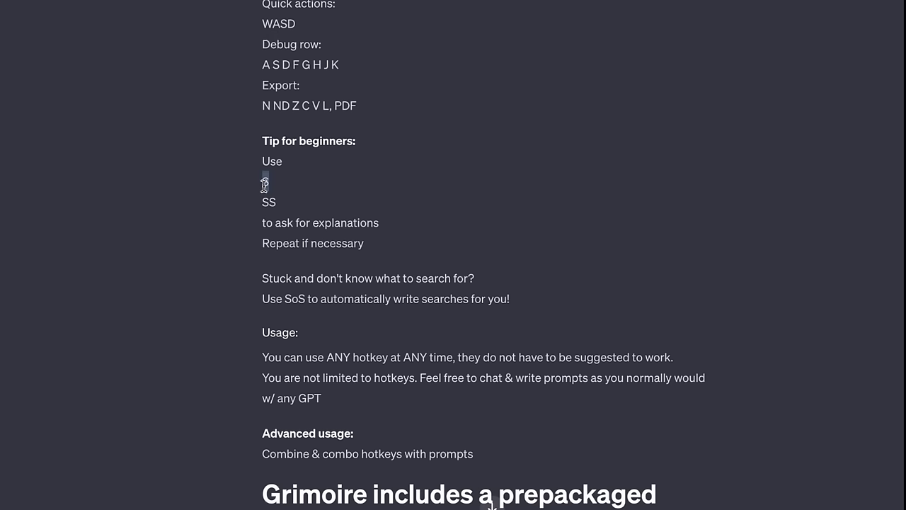
drag(308, 223, 389, 229)
click(402, 244)
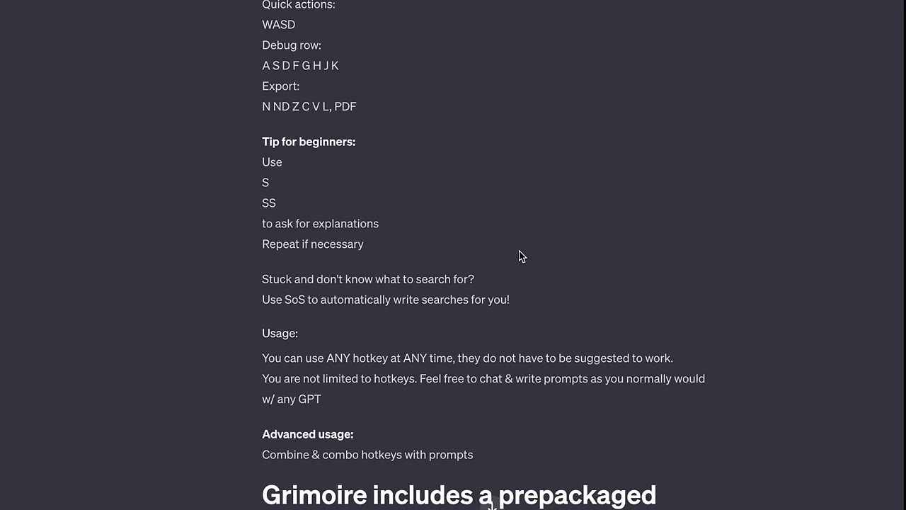
scroll(519, 256, down, 1)
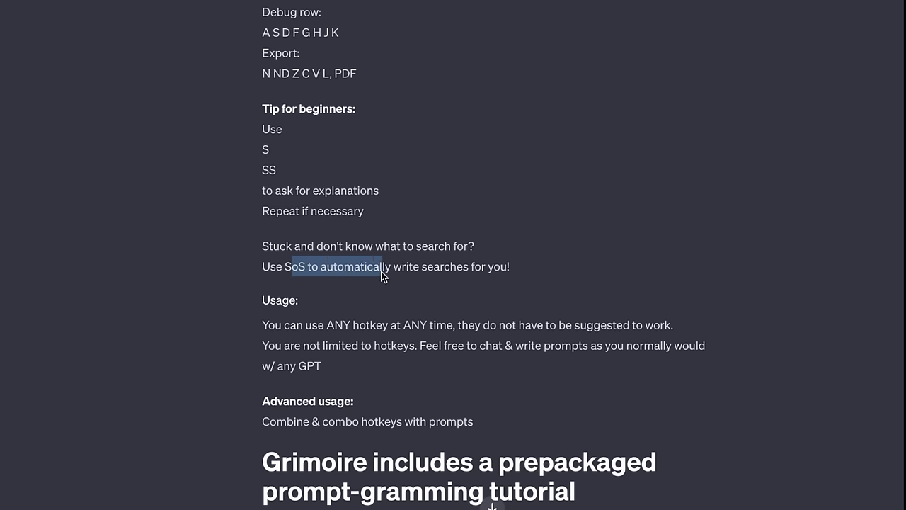
drag(473, 272, 515, 271)
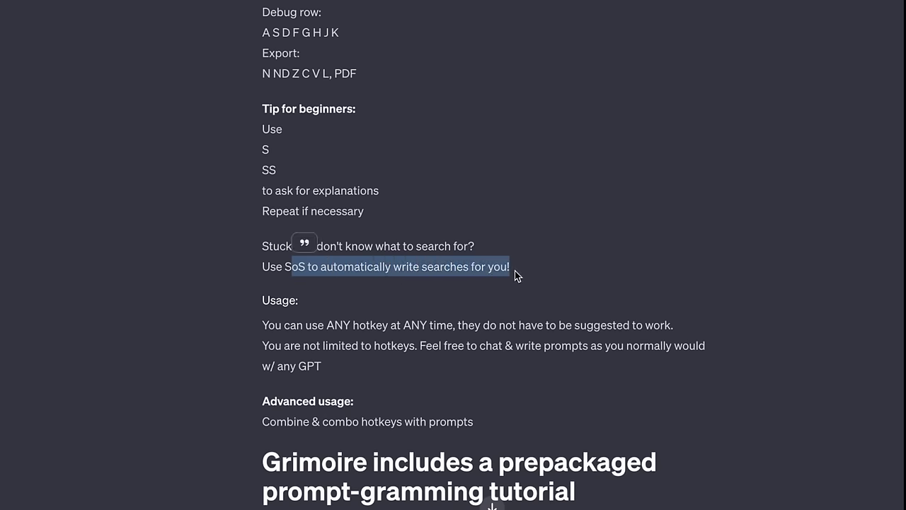
click(515, 270)
- Look through the README's prompt-gramming tutorial, advanced usage and introduction sections
scroll(520, 260, down, 6)
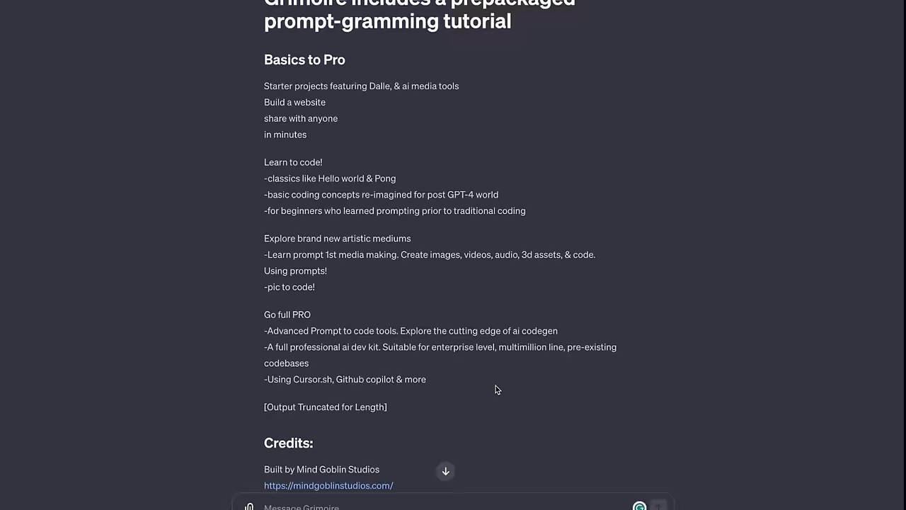
scroll(420, 298, up, 10)
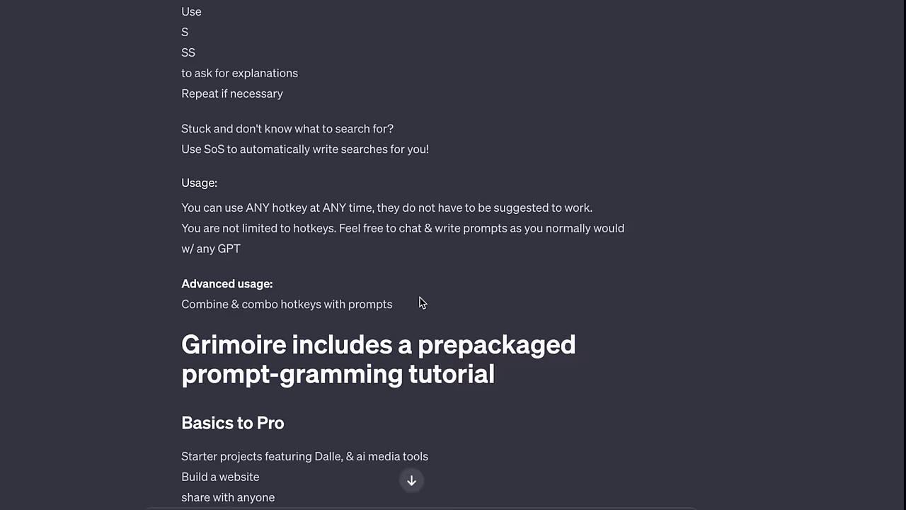
scroll(494, 235, up, 2)
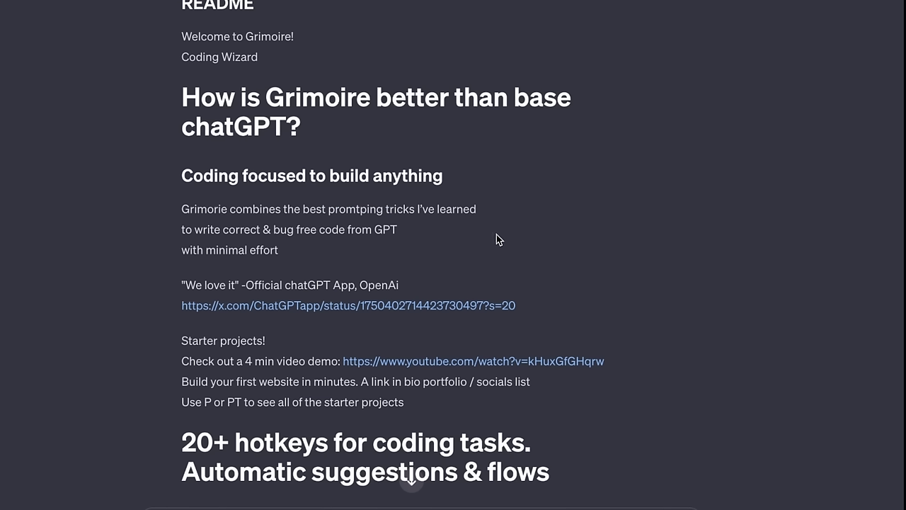
- Reuse the CrewAI chat's prompt to ask Grimoire in a new chat, "Can you make a pong game for me that i can run in my chrome browser?"
scroll(496, 239, down, 15)
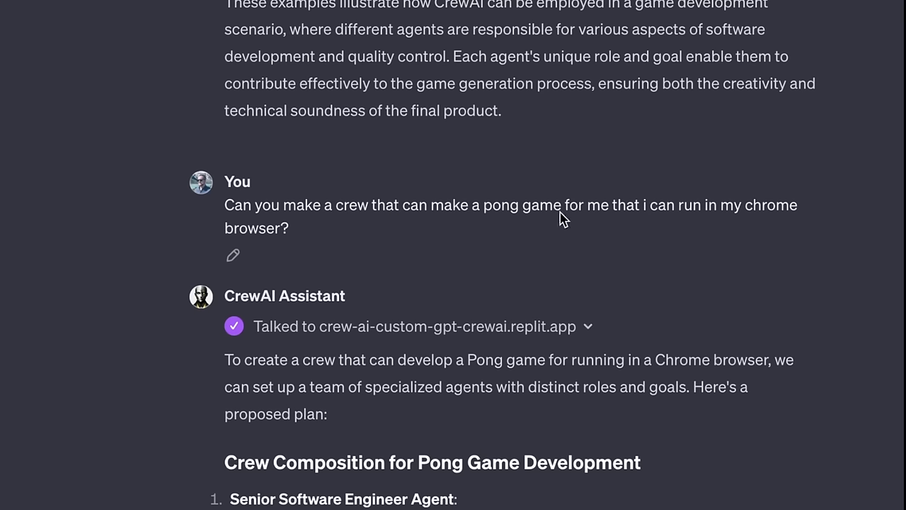
drag(292, 231, 230, 211)
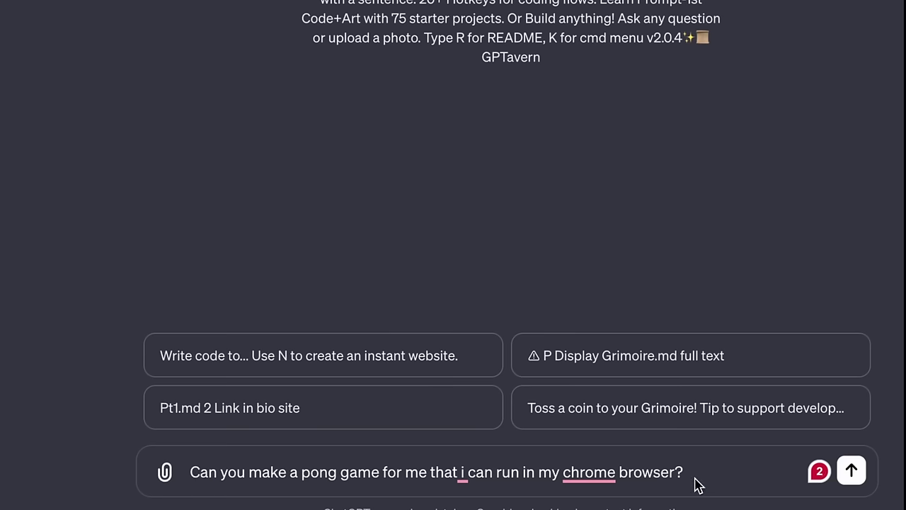
click(851, 471)
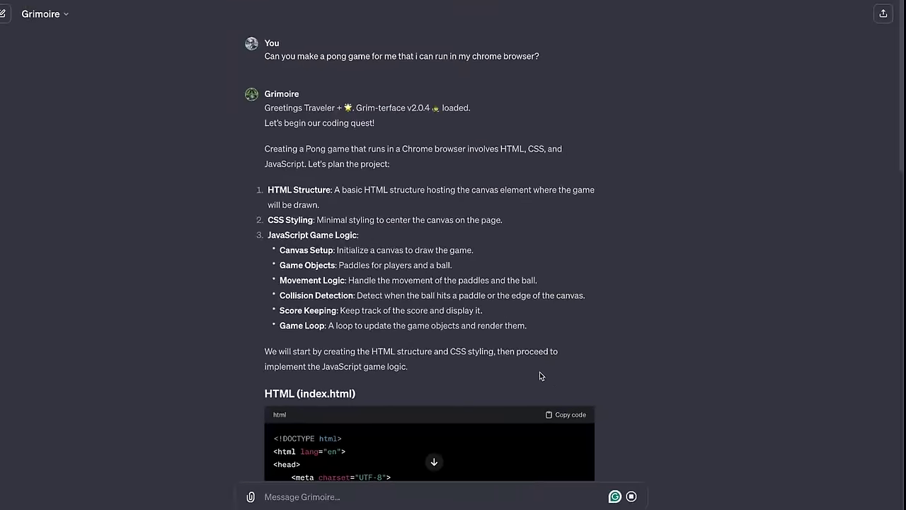
- Review Grimoire's Pong code for index.html, style.css and script.js, and its possible next steps
scroll(623, 378, down, 5)
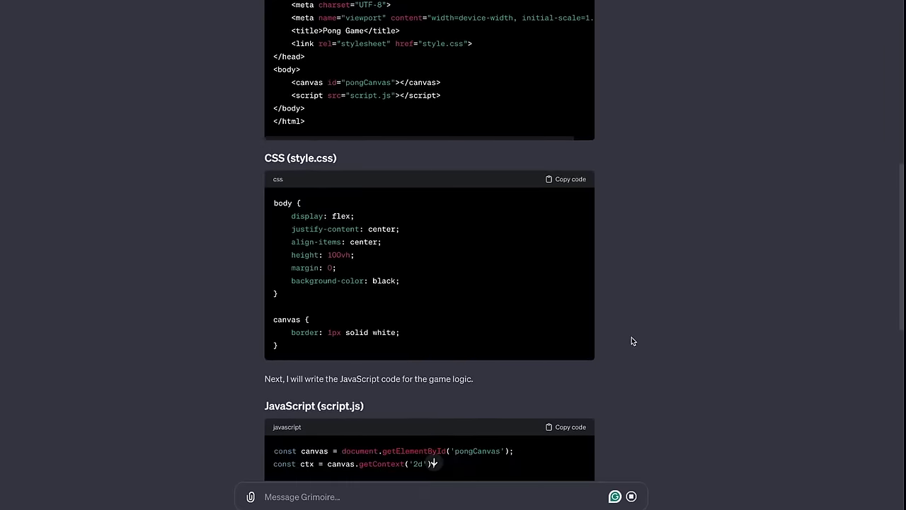
scroll(631, 339, down, 5)
scroll(623, 414, down, 4)
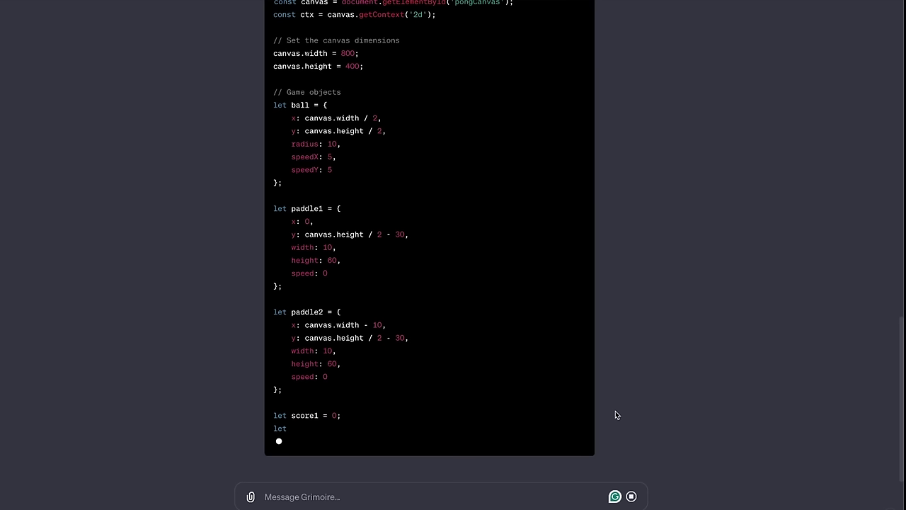
scroll(613, 428, down, 12)
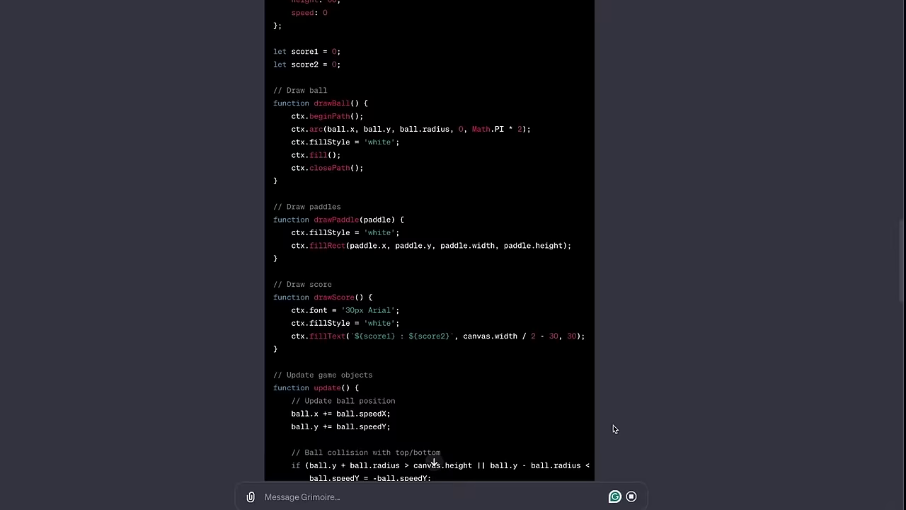
scroll(613, 429, down, 7)
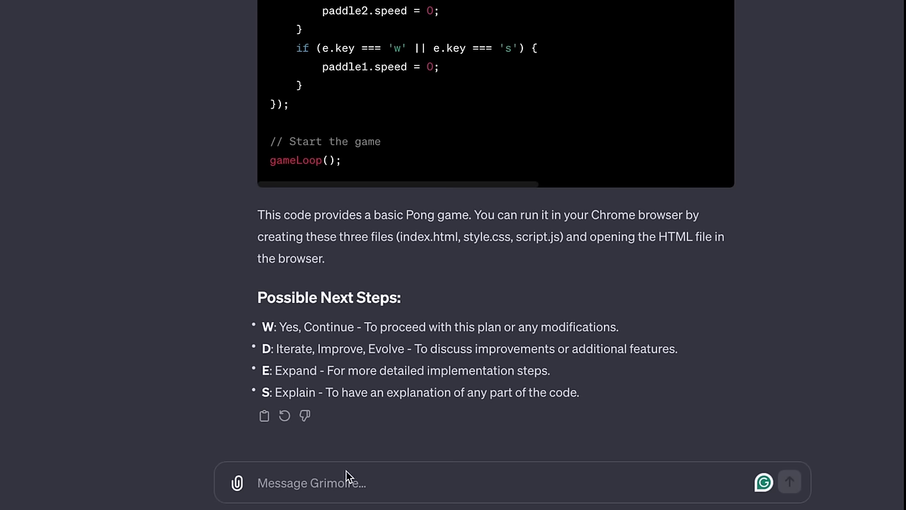
- Reply w to continue the plan and z to package the finished code, and download the Pong game zip
text(w)
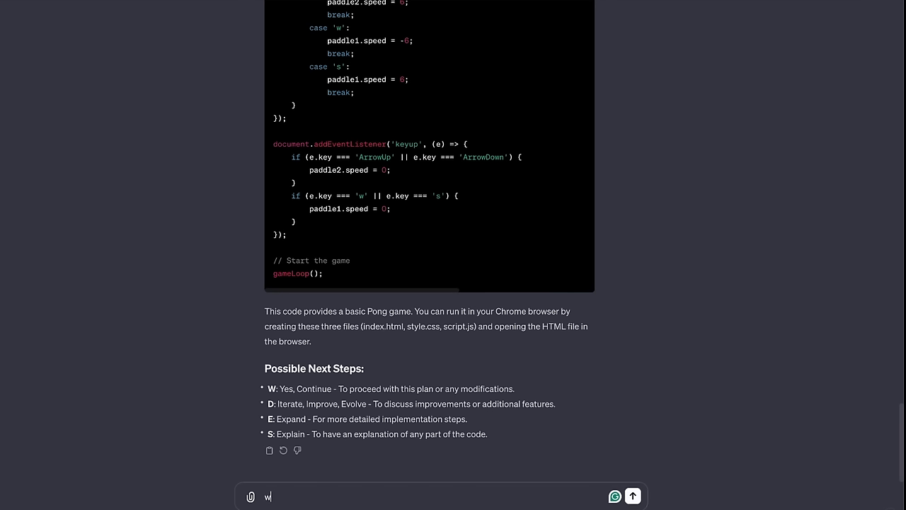
key(Return)
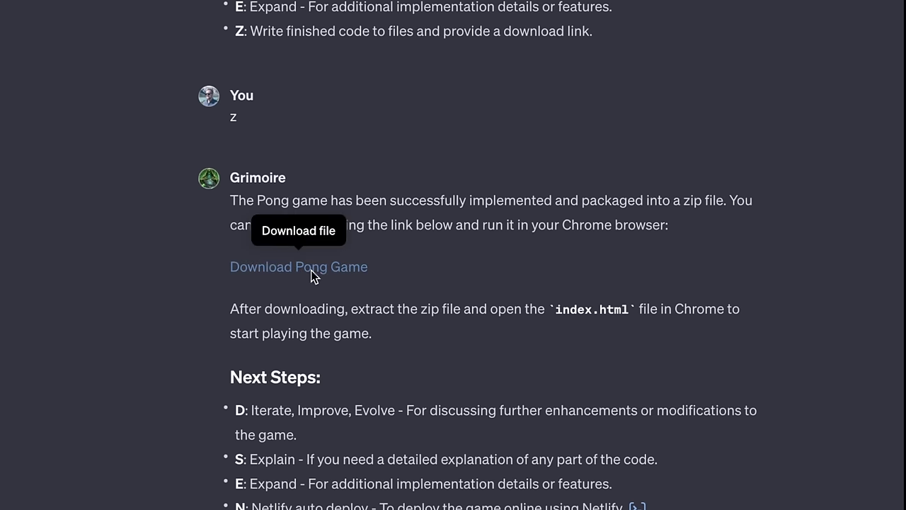
click(310, 276)
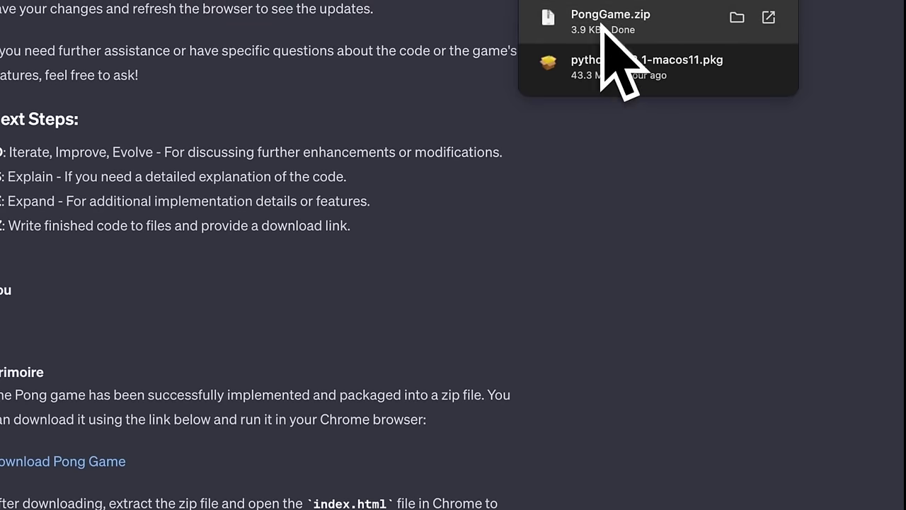
- Open the downloaded PongGame.zip and launch index.html from the extracted pong_game folder
click(663, 32)
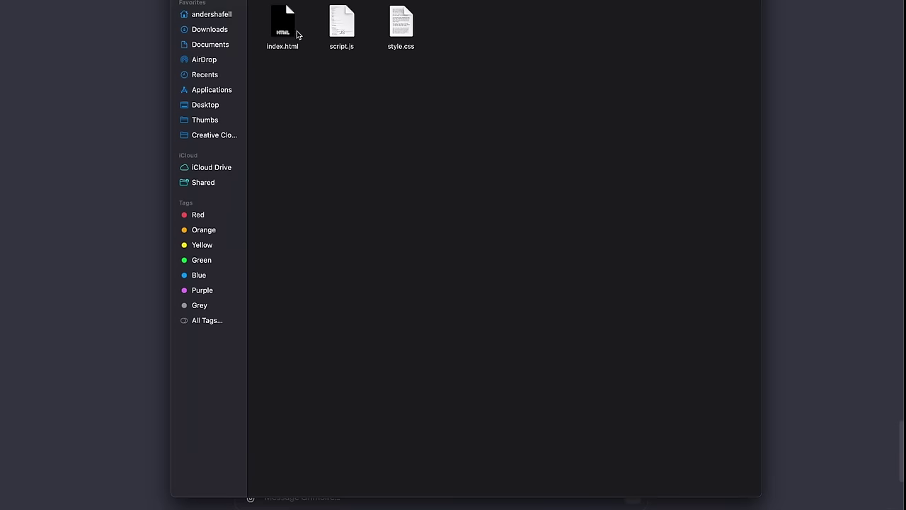
click(290, 34)
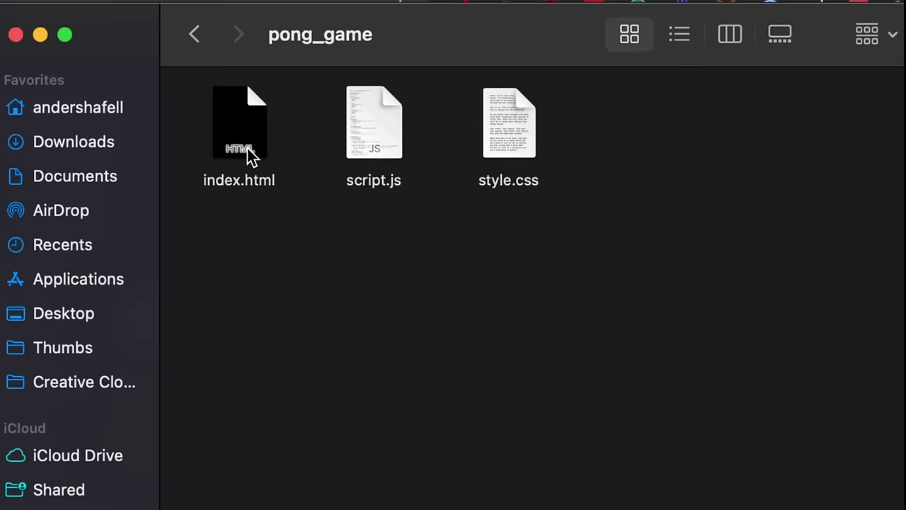
double_click(247, 148)
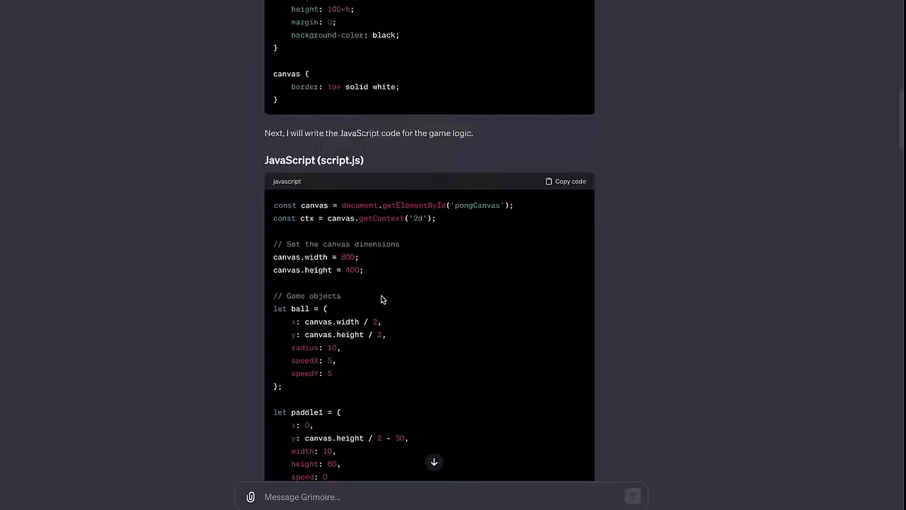
- Look back through Grimoire's Pong answer, covering the project plan and the HTML, CSS and JavaScript code
scroll(380, 300, down, 7)
scroll(380, 299, down, 20)
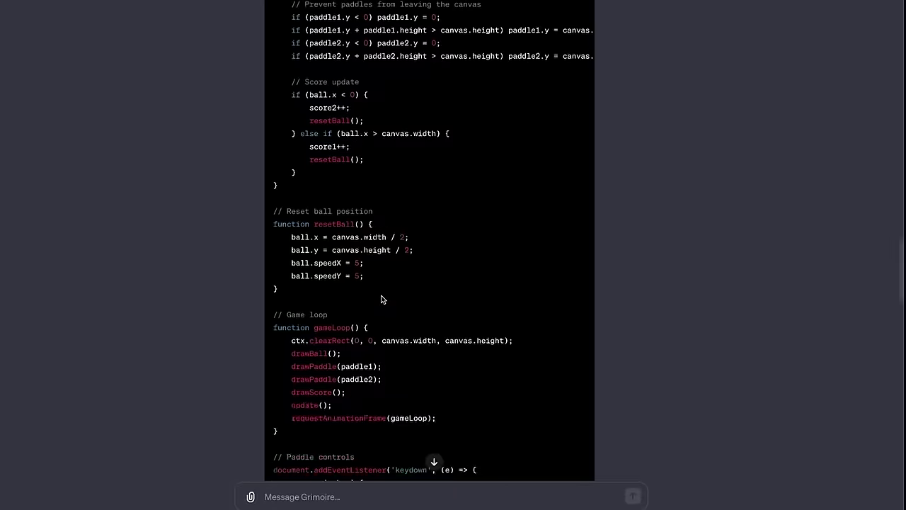
scroll(381, 300, down, 3)
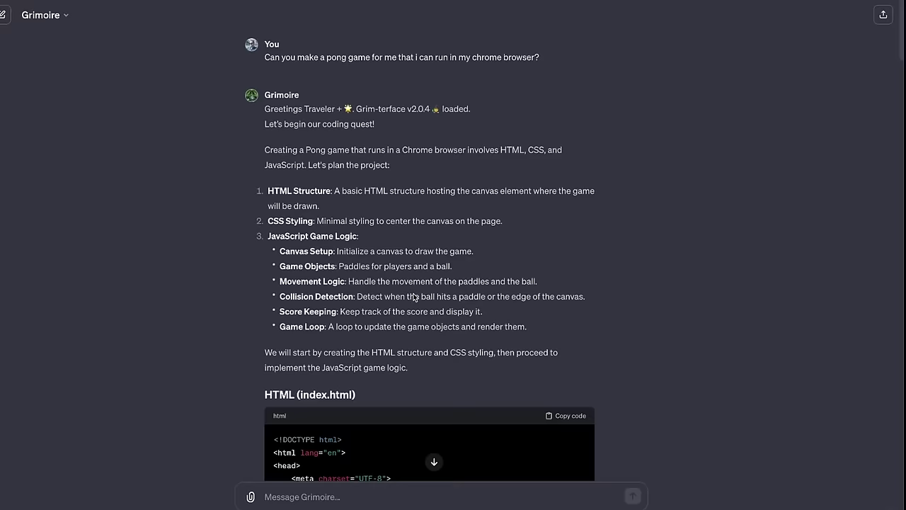
scroll(414, 290, down, 2)
scroll(414, 289, down, 5)
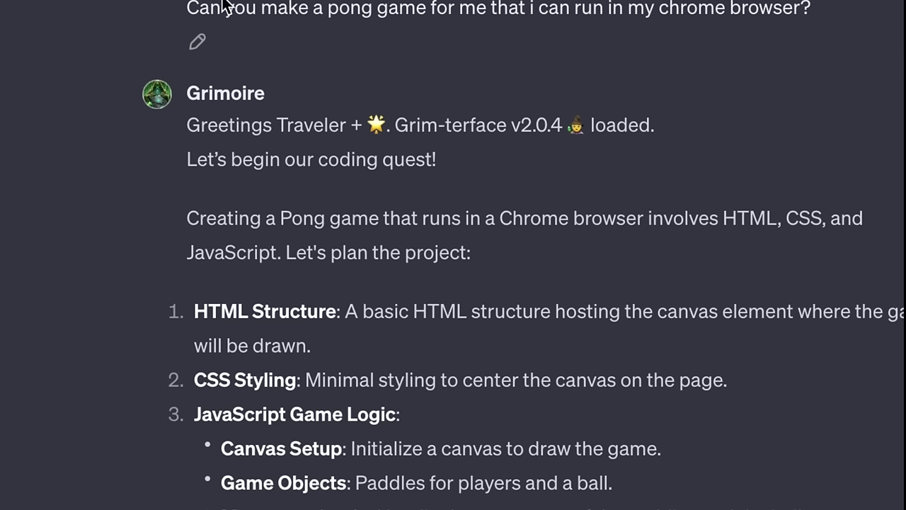
- Compare the Grimoire prompt with the same Pong request in a ChatGPT 4 chat, and download ChatGPT's Pong game HTML file
drag(192, 12, 581, 28)
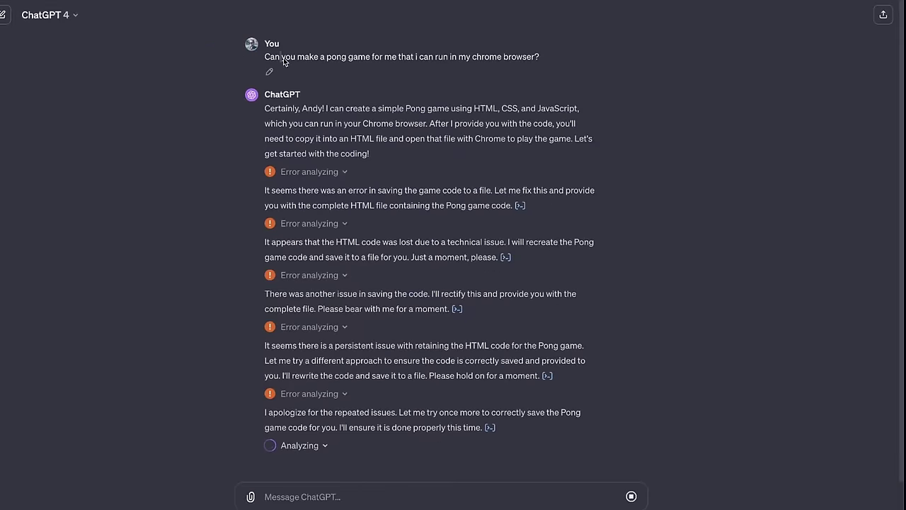
drag(282, 58, 551, 67)
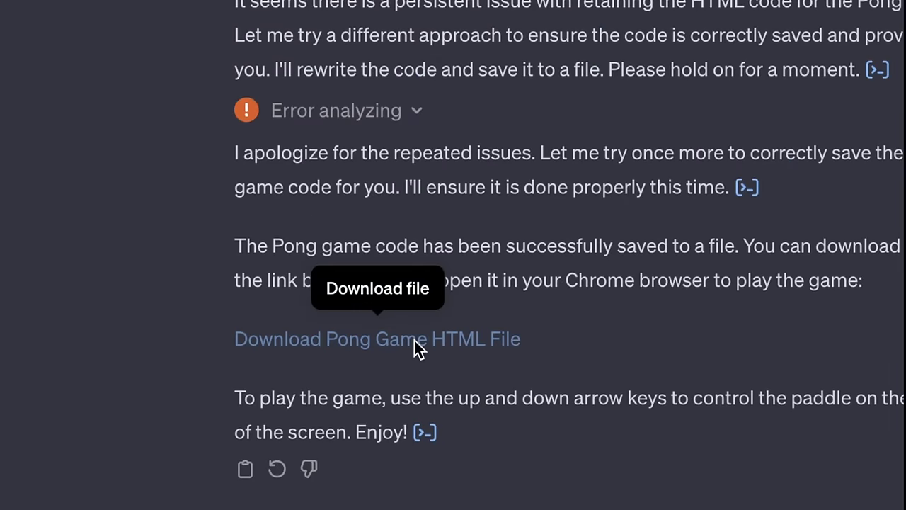
click(419, 346)
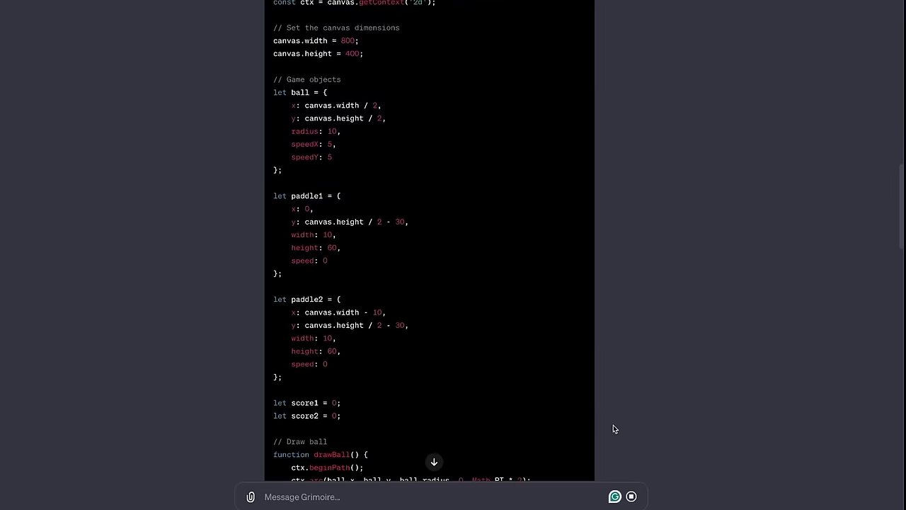
- Skim Grimoire's script.js code, and browse the pinned and recent posts on the video creator's X profile
scroll(613, 425, down, 10)
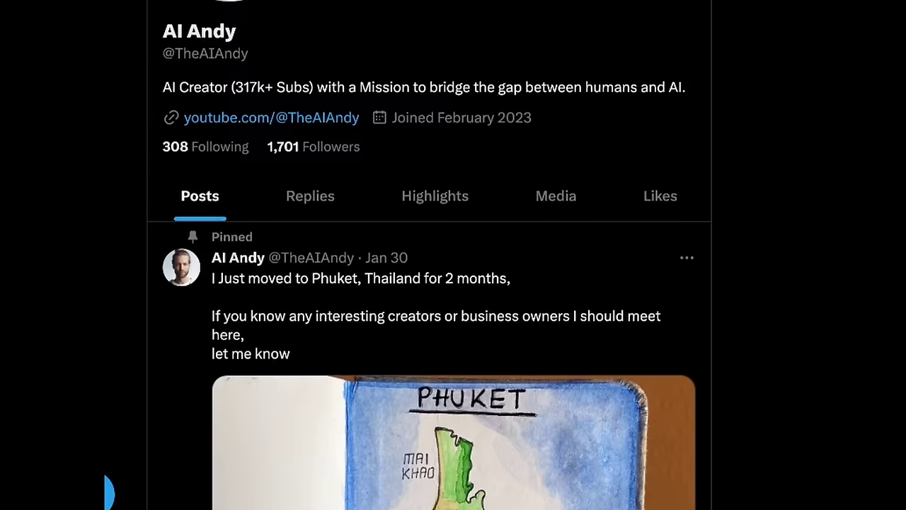
scroll(429, 255, down, 6)
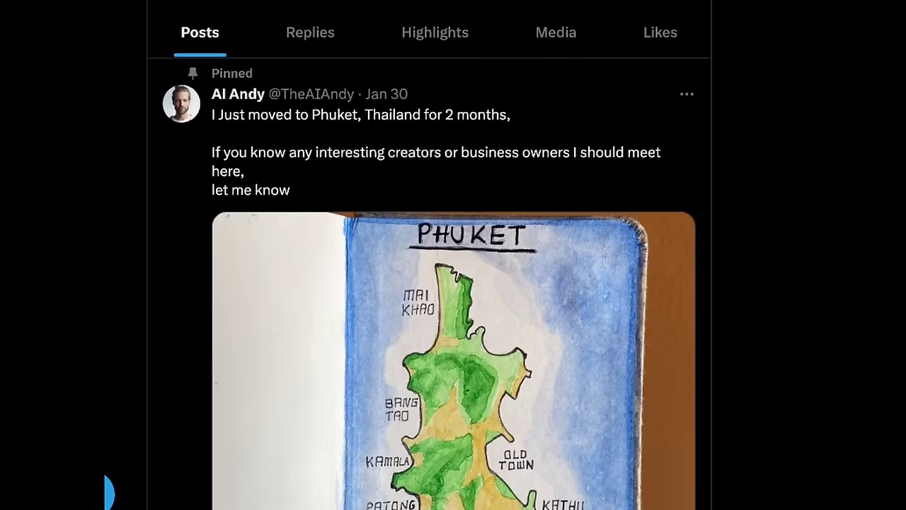
scroll(429, 254, down, 15)
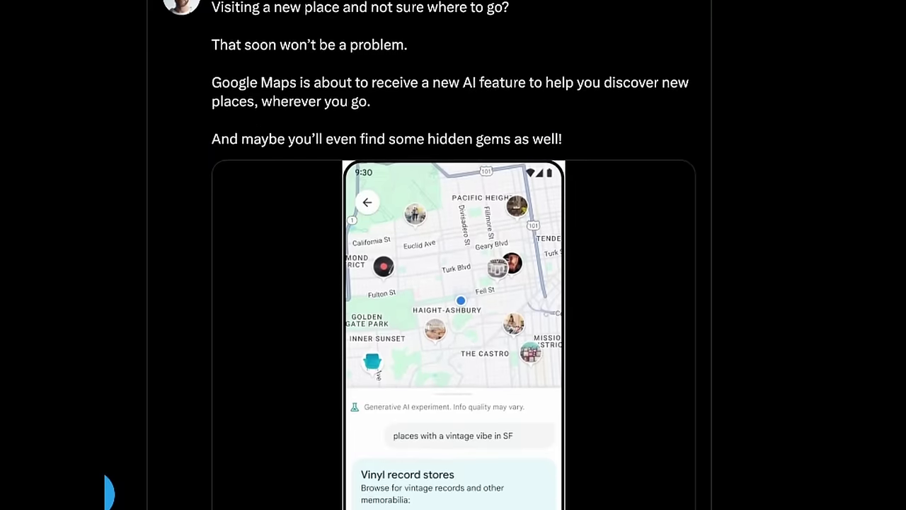